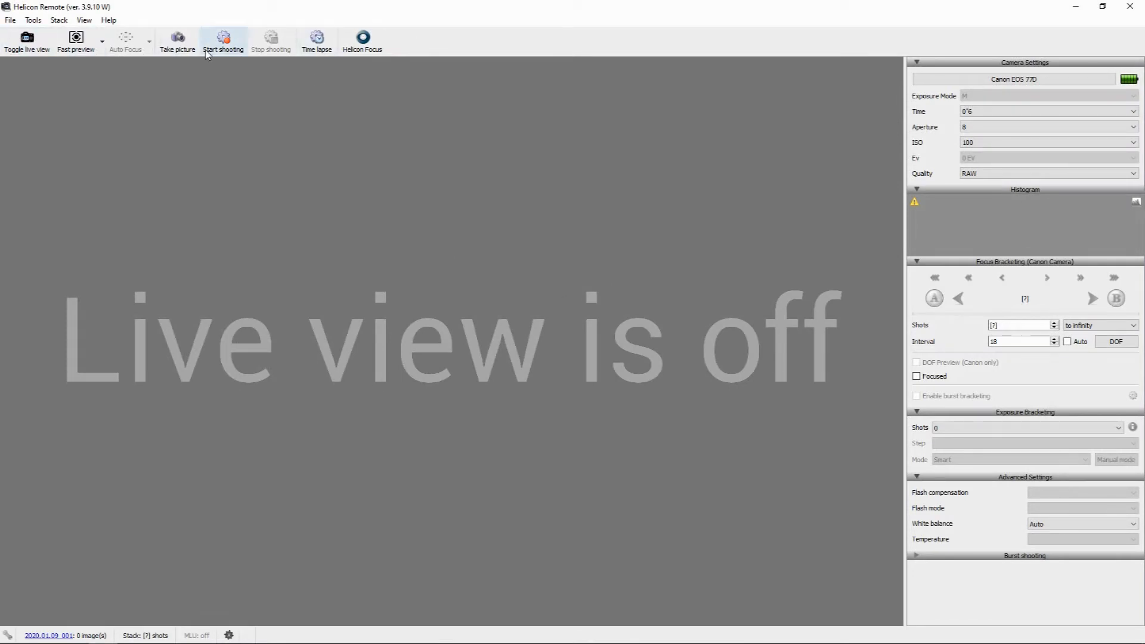
# Turn on the camera's live view and autofocus on the front edge of the nearest acorn cap
pyautogui.click(27, 41)
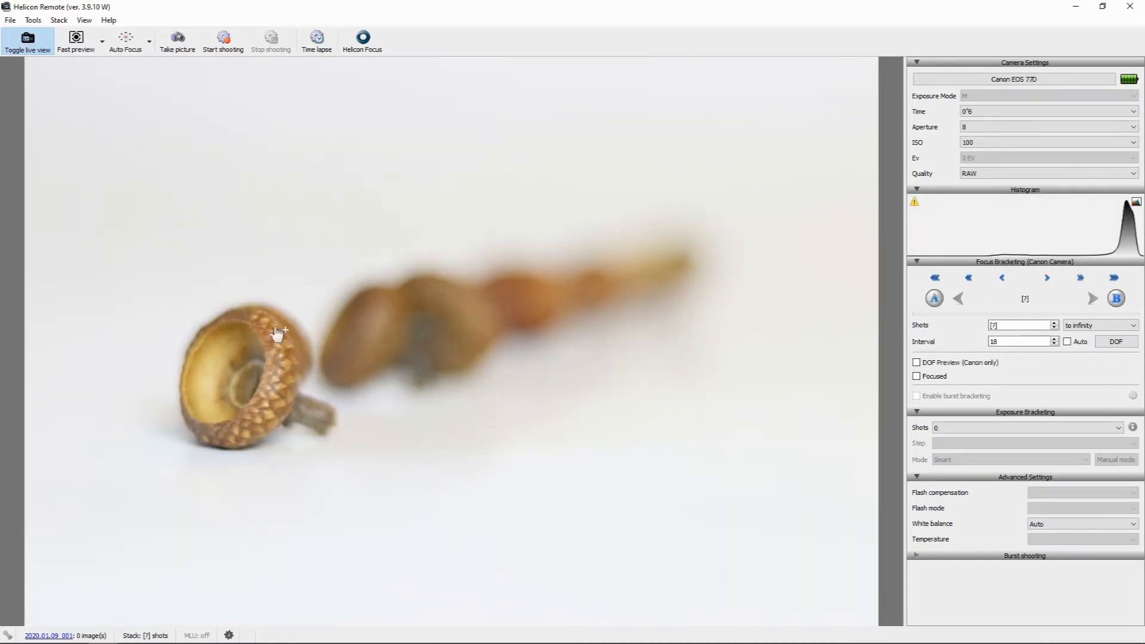
pyautogui.click(127, 41)
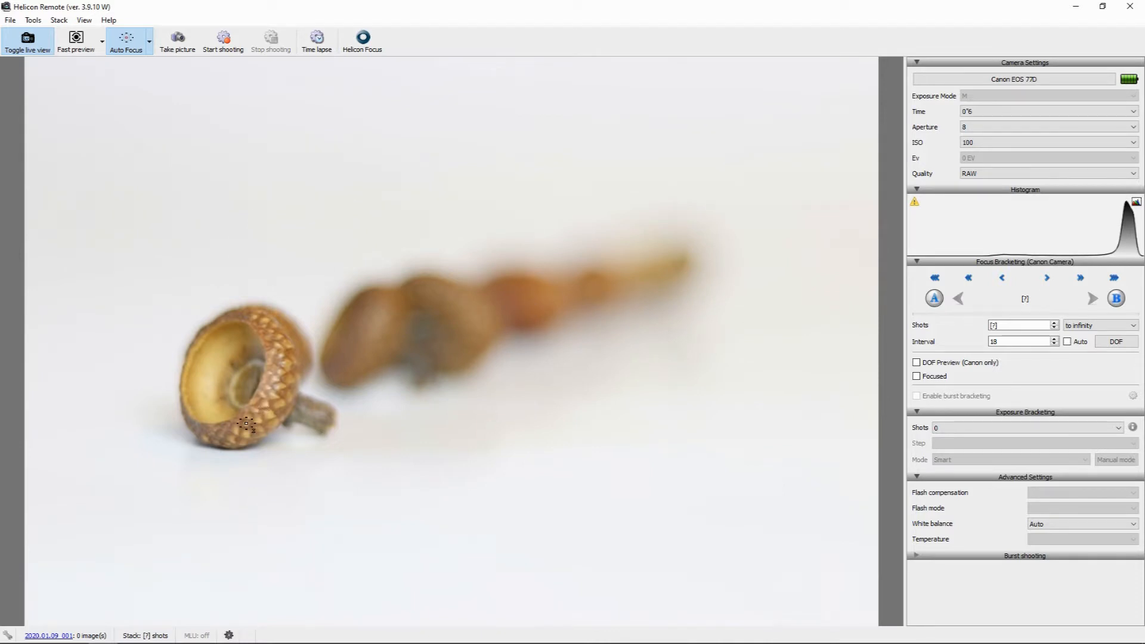
pyautogui.click(320, 477)
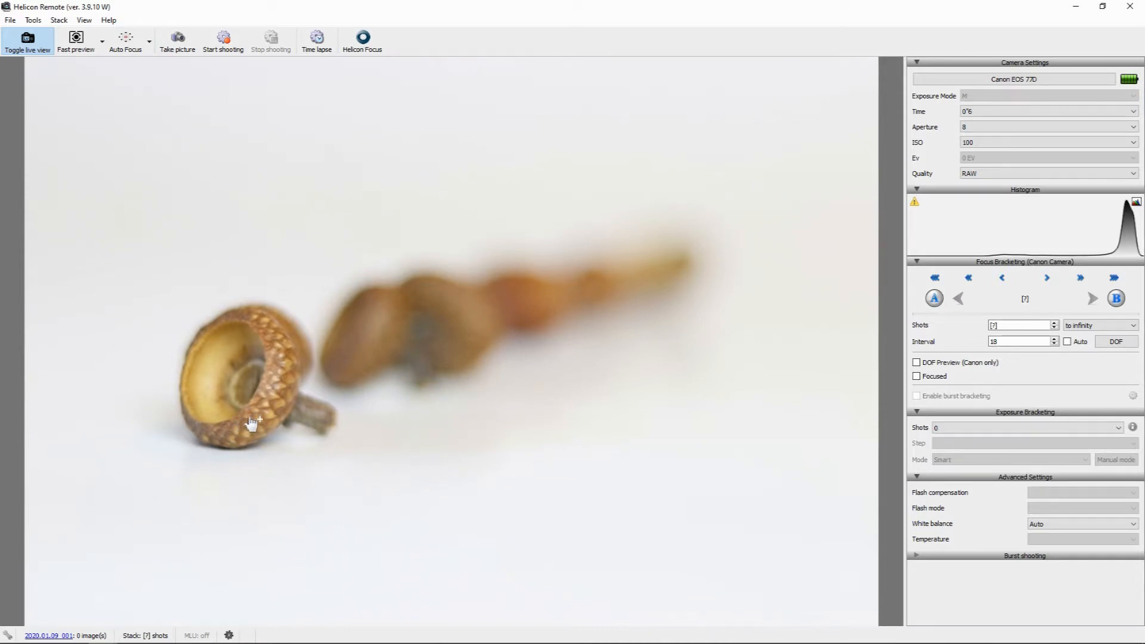
# Fine-tune the focus on the nearest acorn cap in small steps at magnified view and lock it as point A
pyautogui.click(331, 441)
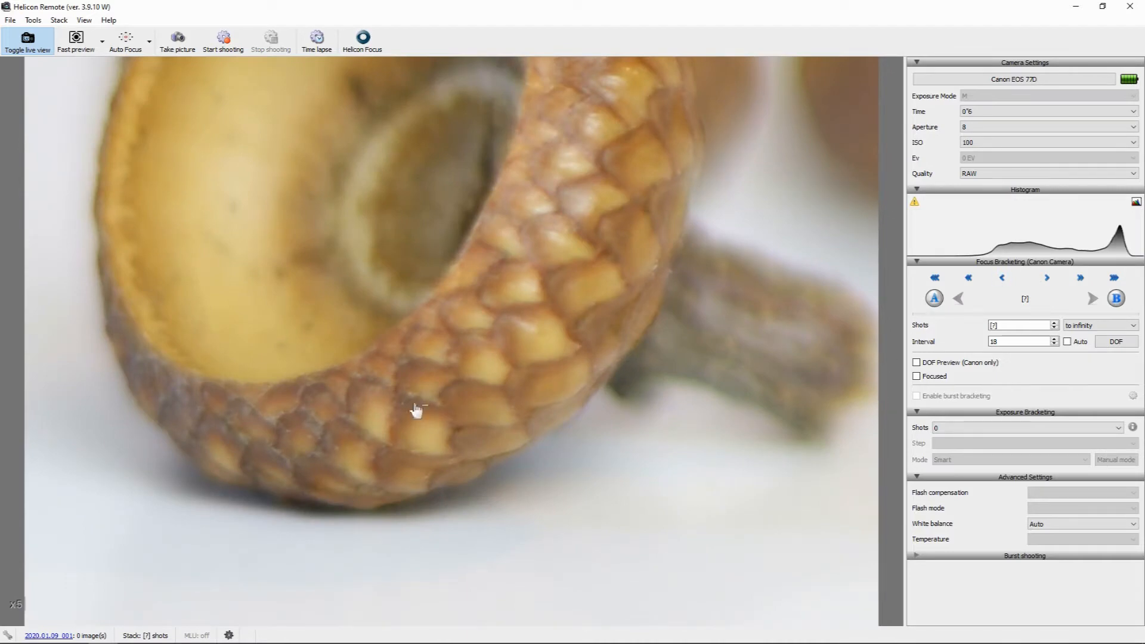
pyautogui.click(1002, 279)
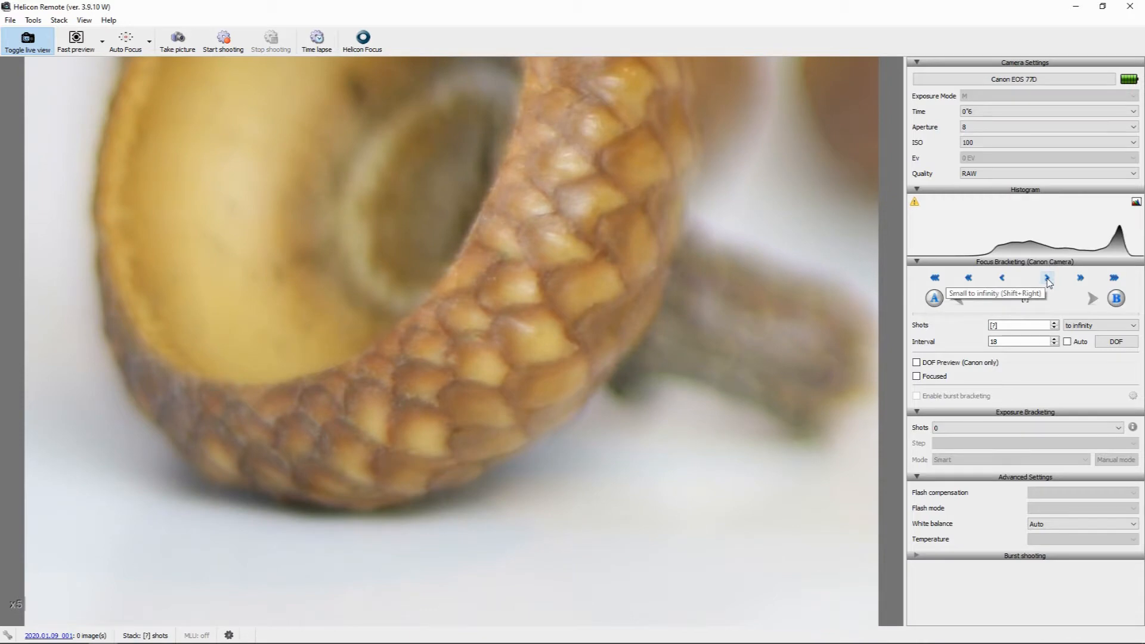
pyautogui.click(1004, 278)
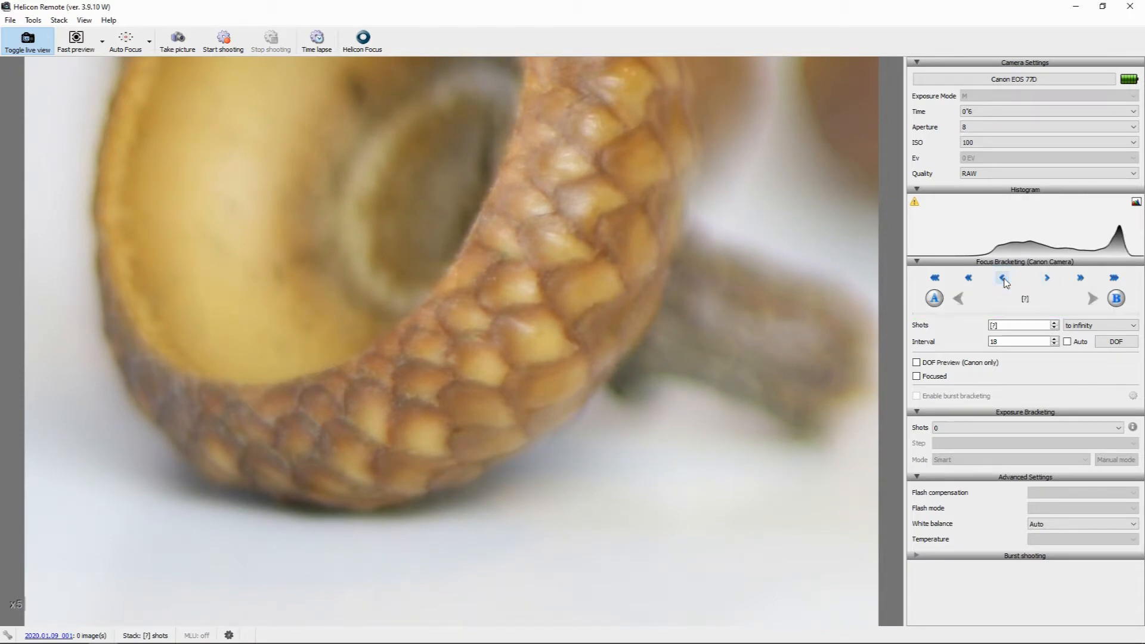
pyautogui.click(1047, 279)
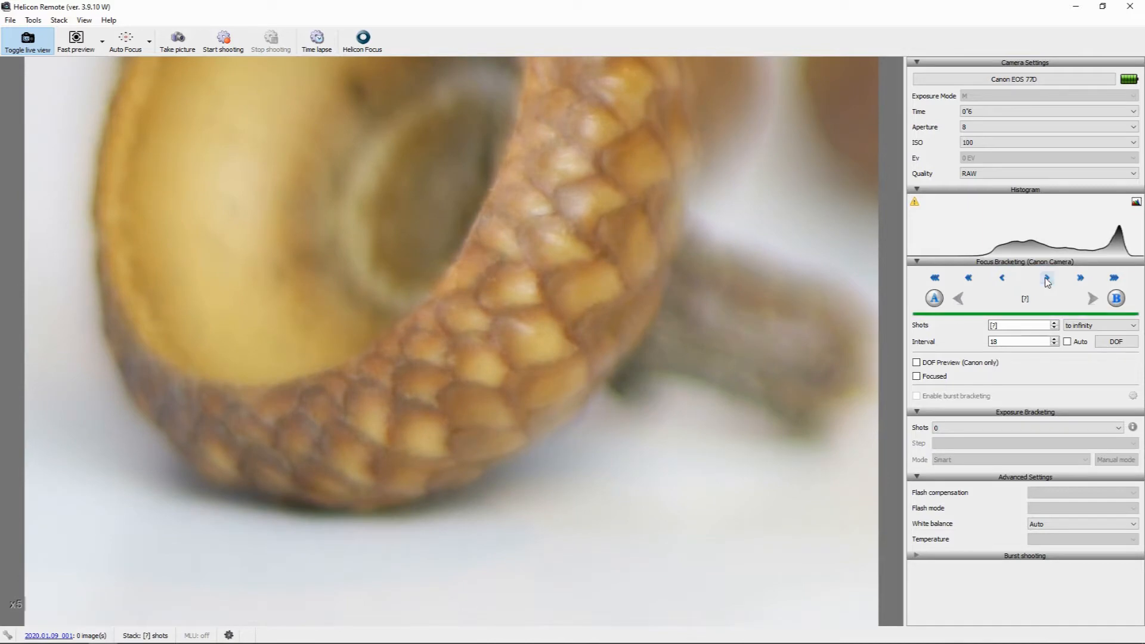
pyautogui.click(1047, 280)
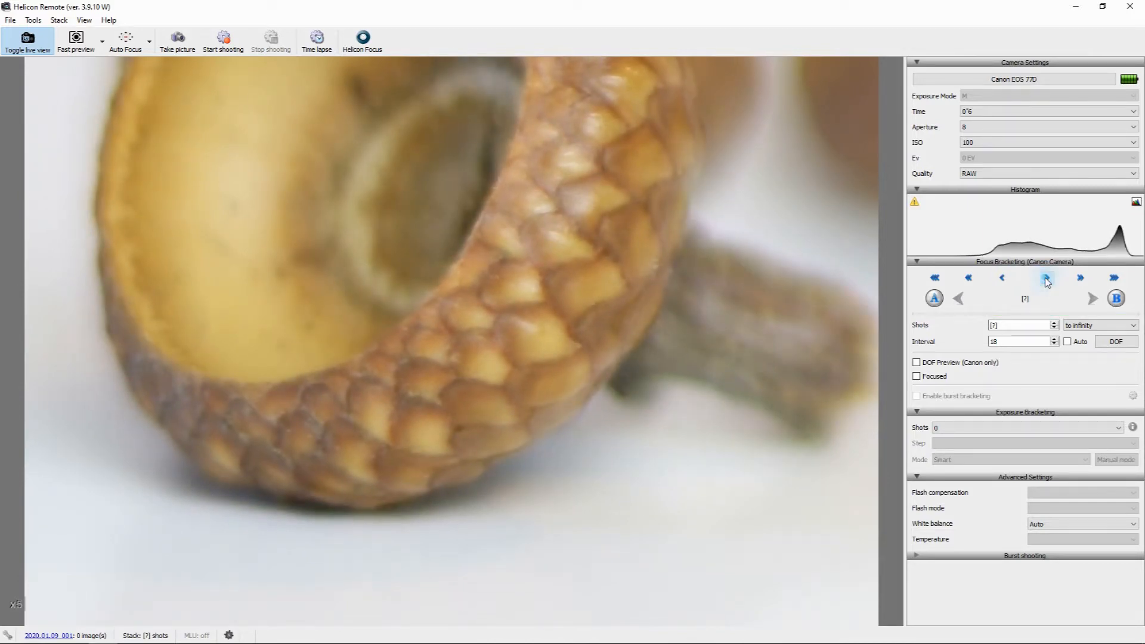
pyautogui.click(1047, 279)
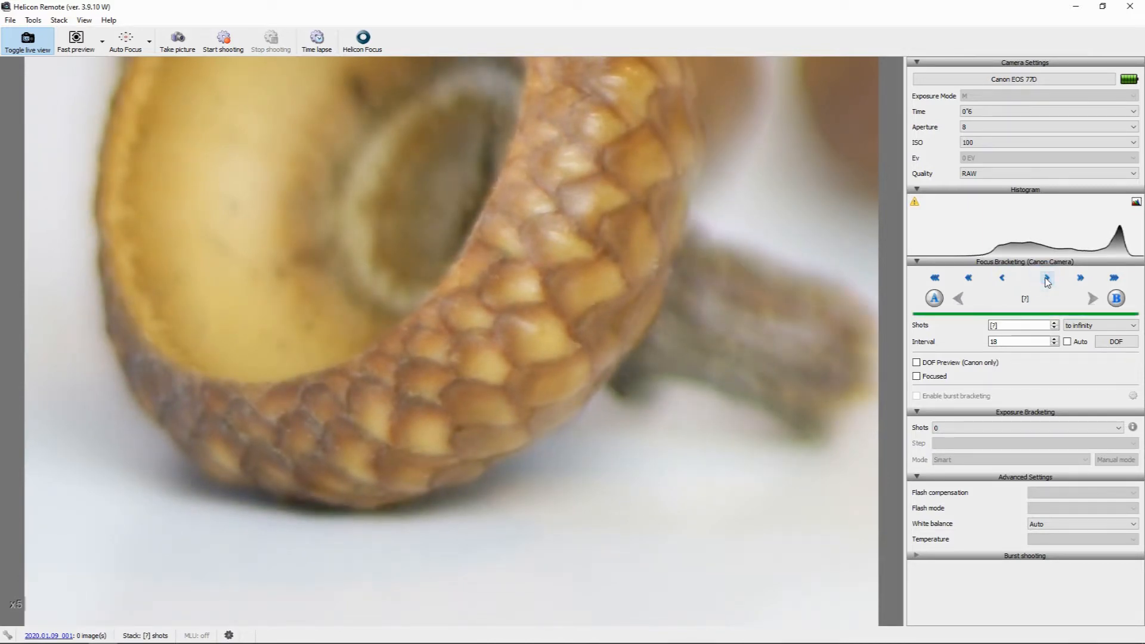
pyautogui.click(1002, 280)
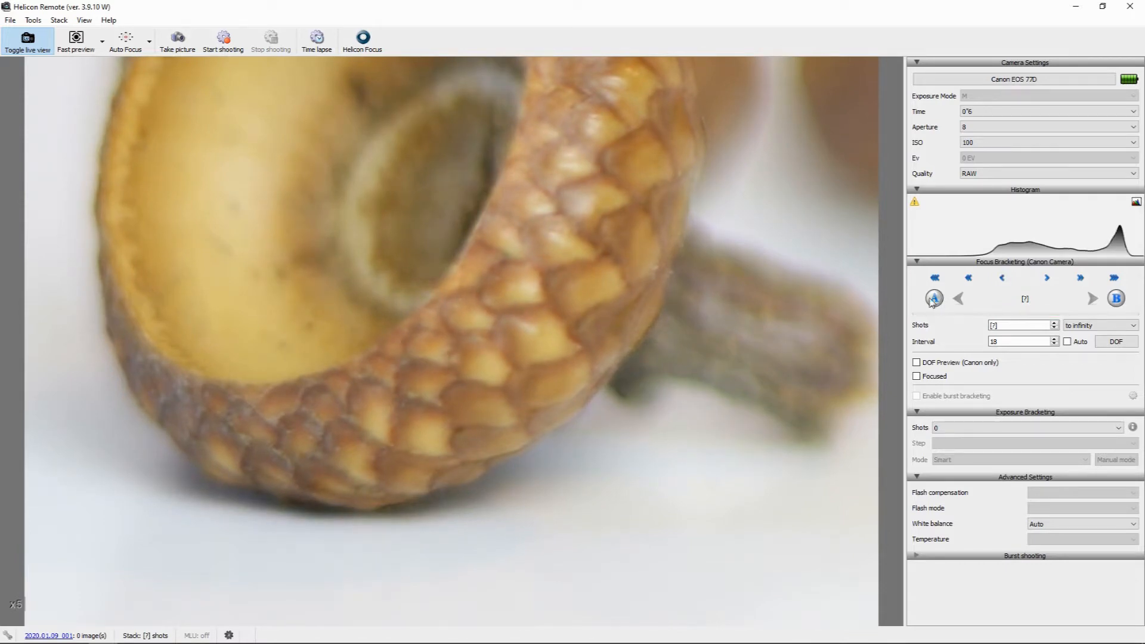
pyautogui.click(934, 301)
# Shift the focus toward infinity in large and medium steps until it reaches the rearmost acorn cap
pyautogui.click(444, 395)
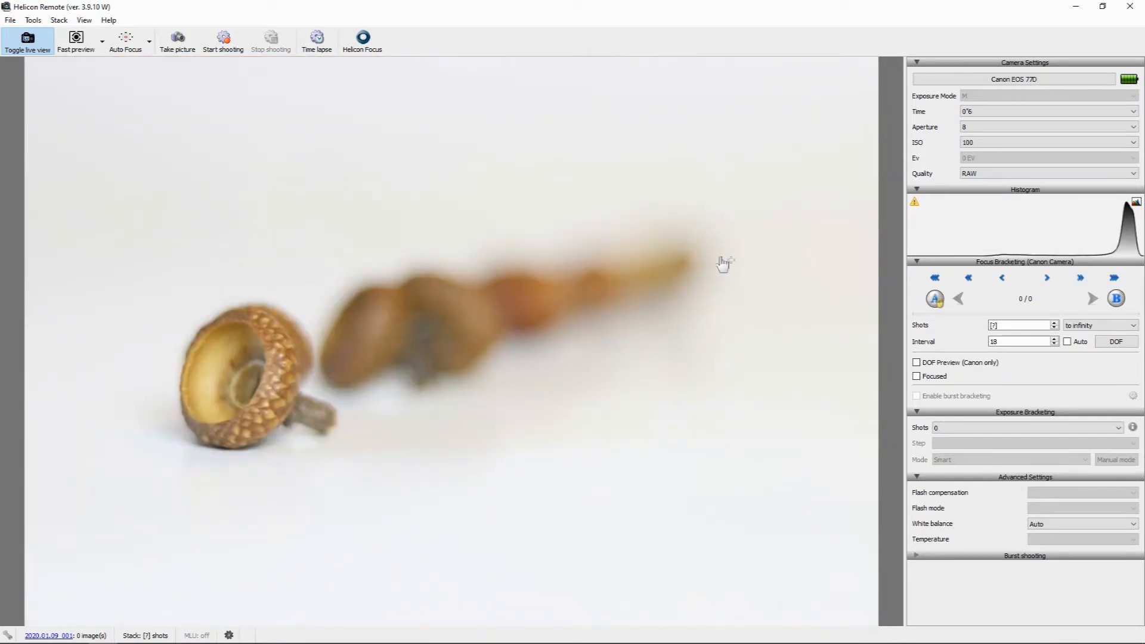
pyautogui.click(1114, 279)
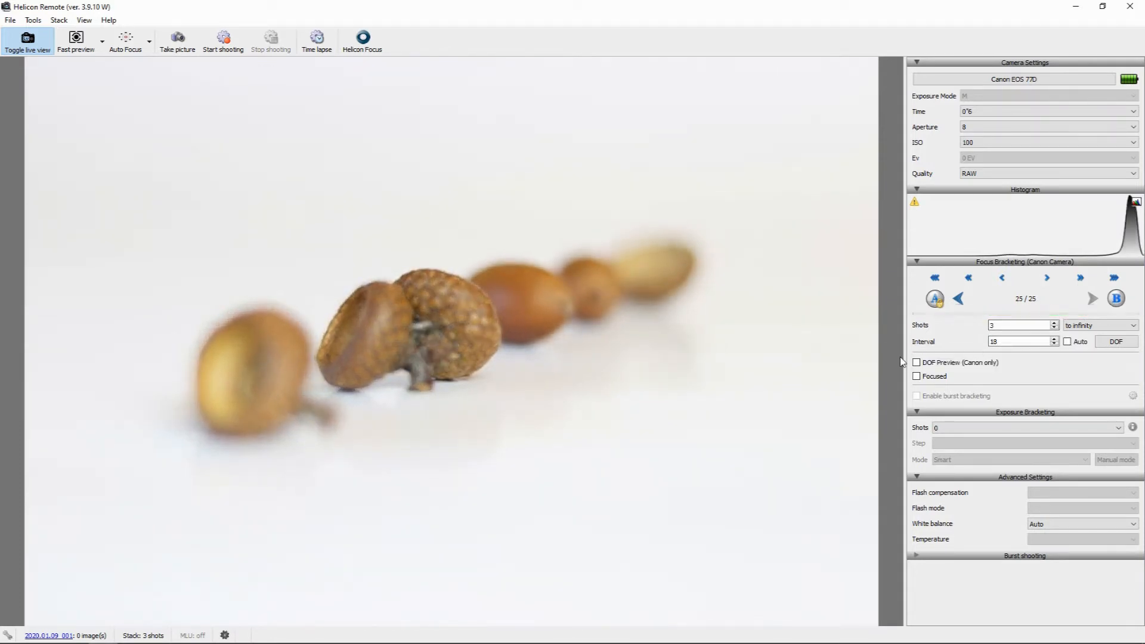
pyautogui.click(1080, 279)
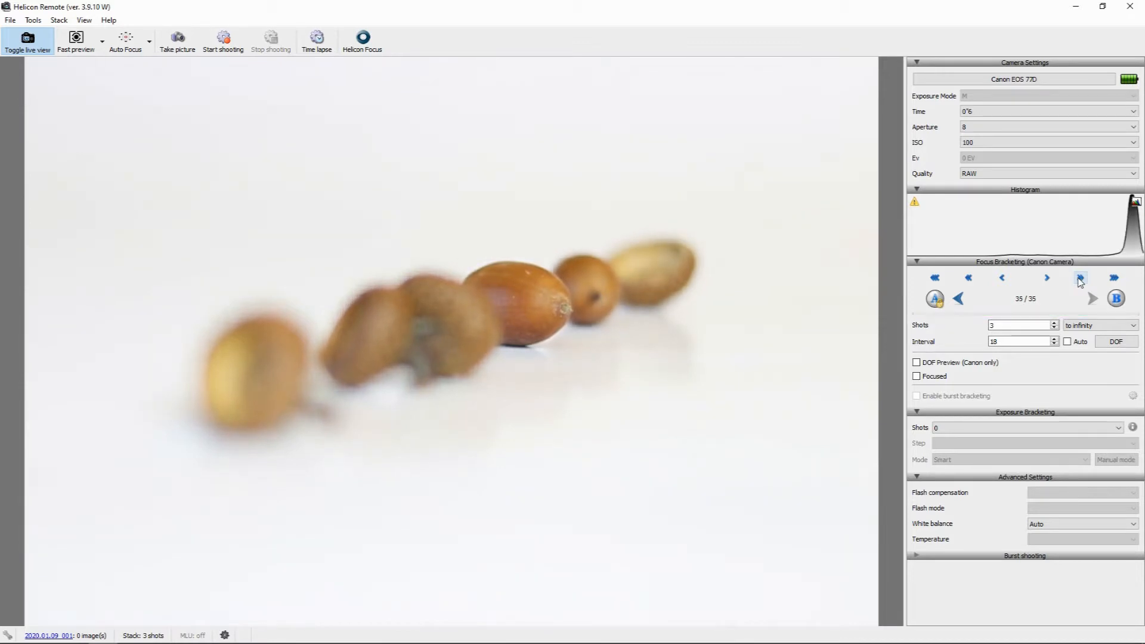
pyautogui.click(1080, 279)
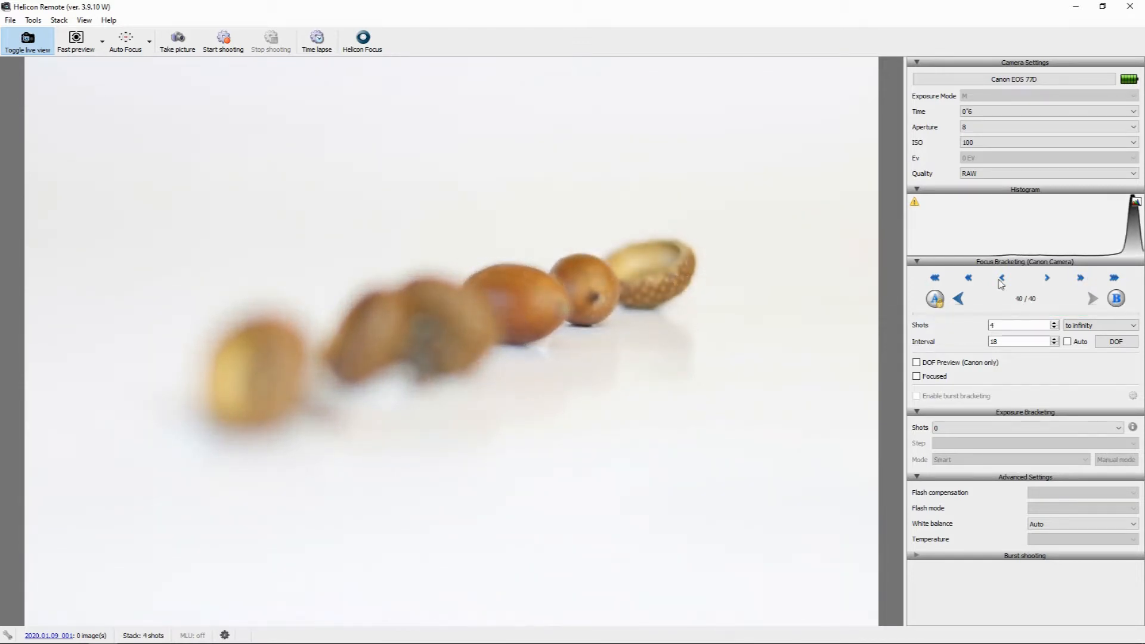
pyautogui.click(1080, 280)
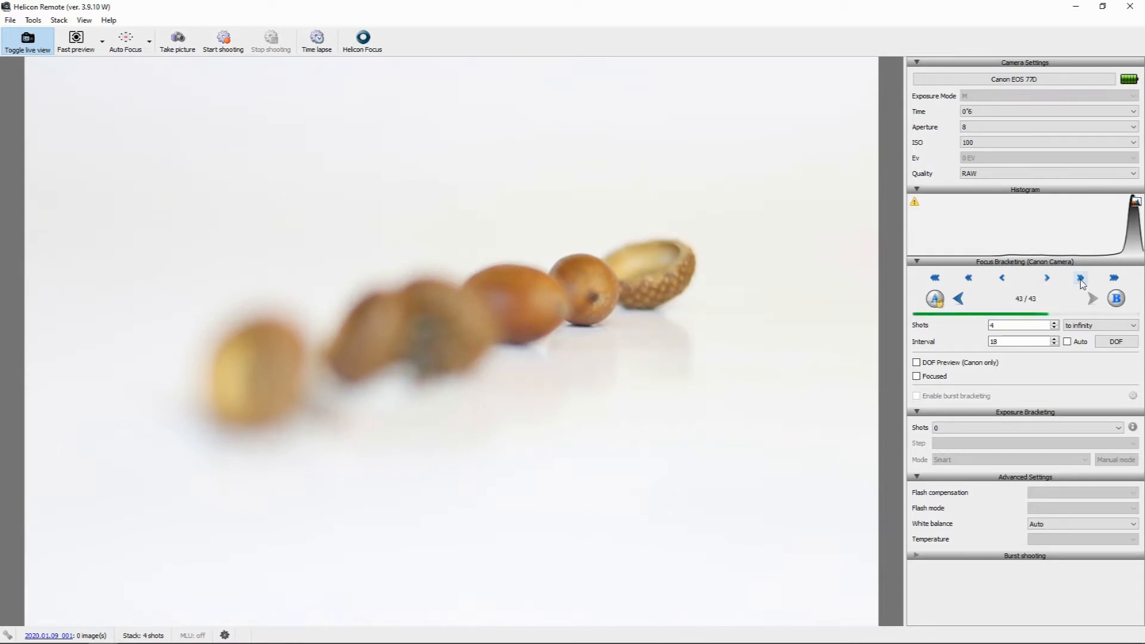
# Fine-tune the focus on the rearmost acorn cap at magnified view and lock it as point B
pyautogui.click(683, 279)
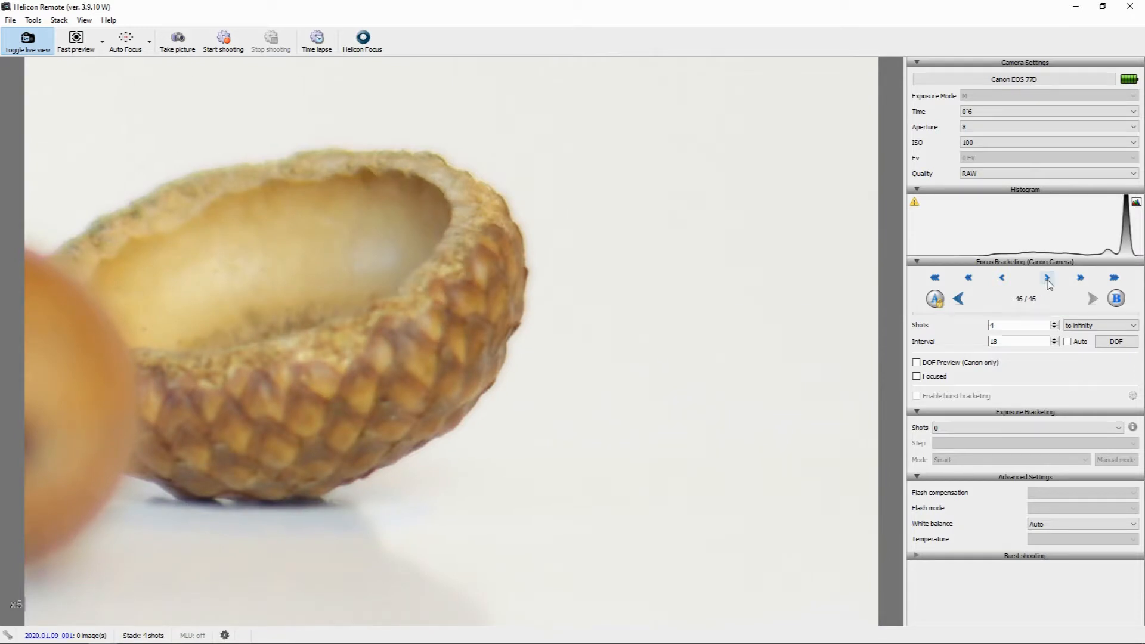
pyautogui.click(1001, 285)
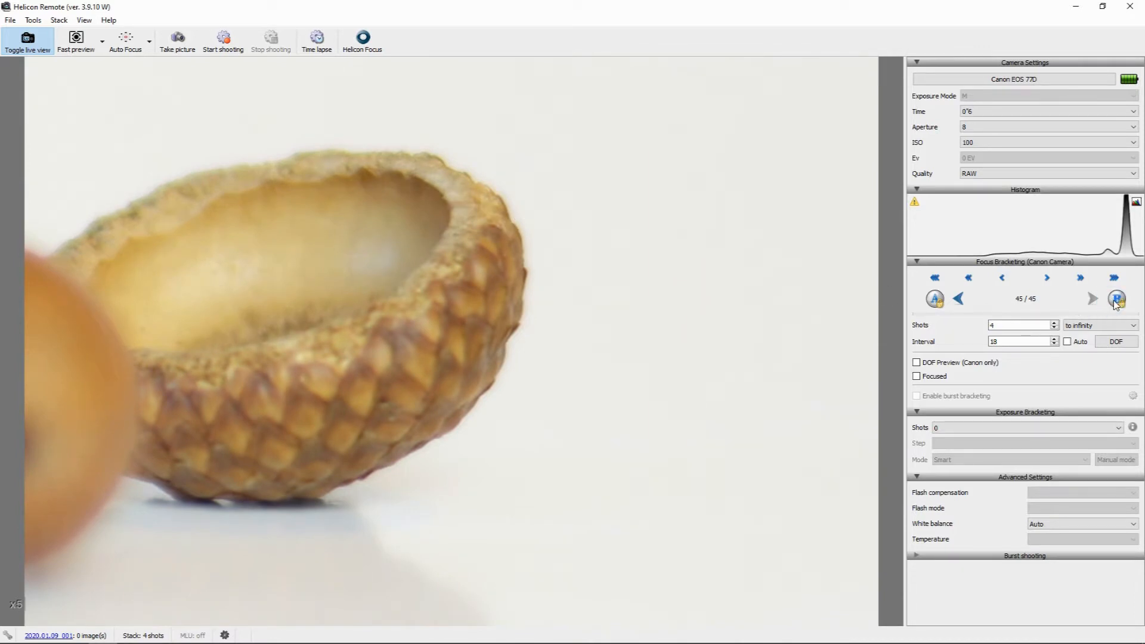
pyautogui.click(394, 346)
# Set the number of shots for the focus bracketing stack to 12
pyautogui.click(1003, 325)
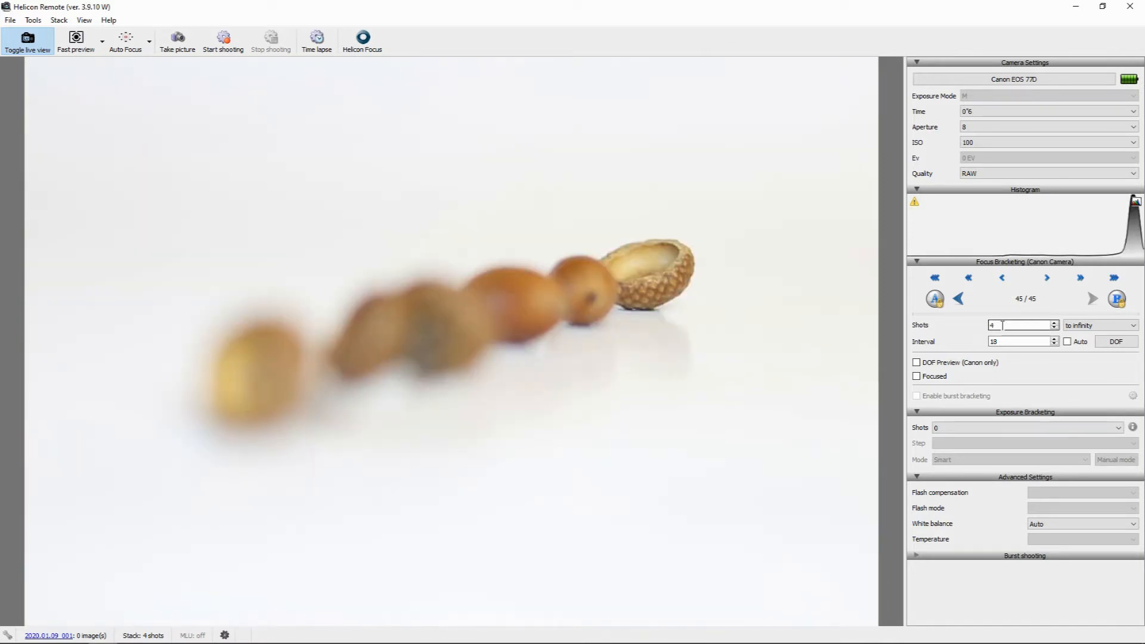
pyautogui.click(1055, 322)
pyautogui.click(1055, 322)
pyautogui.click(1055, 323)
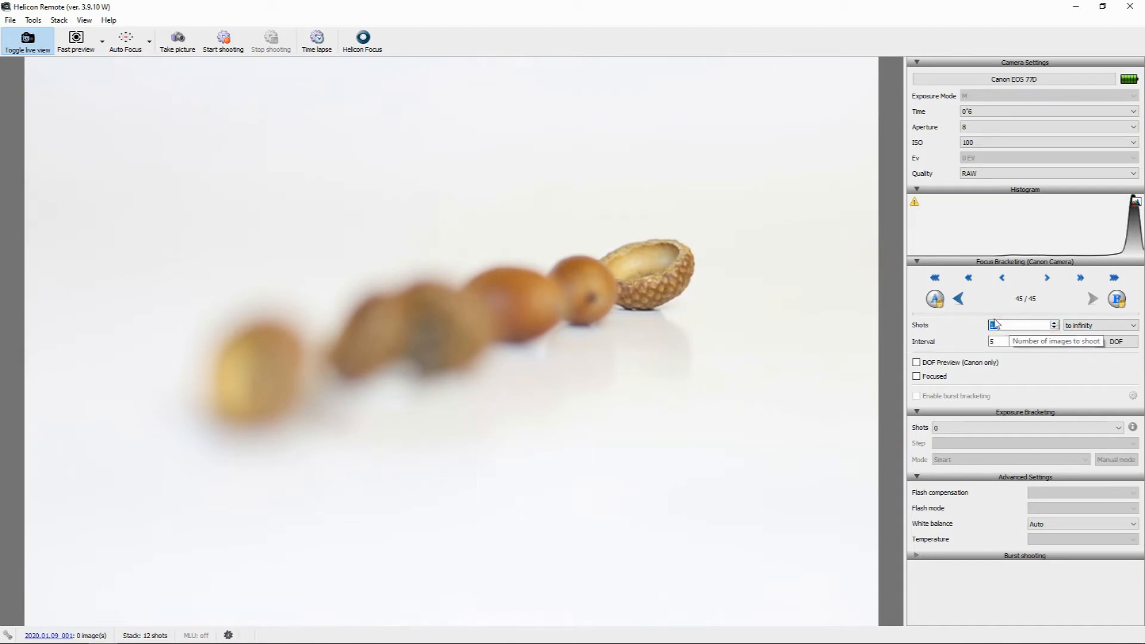
pyautogui.click(1003, 382)
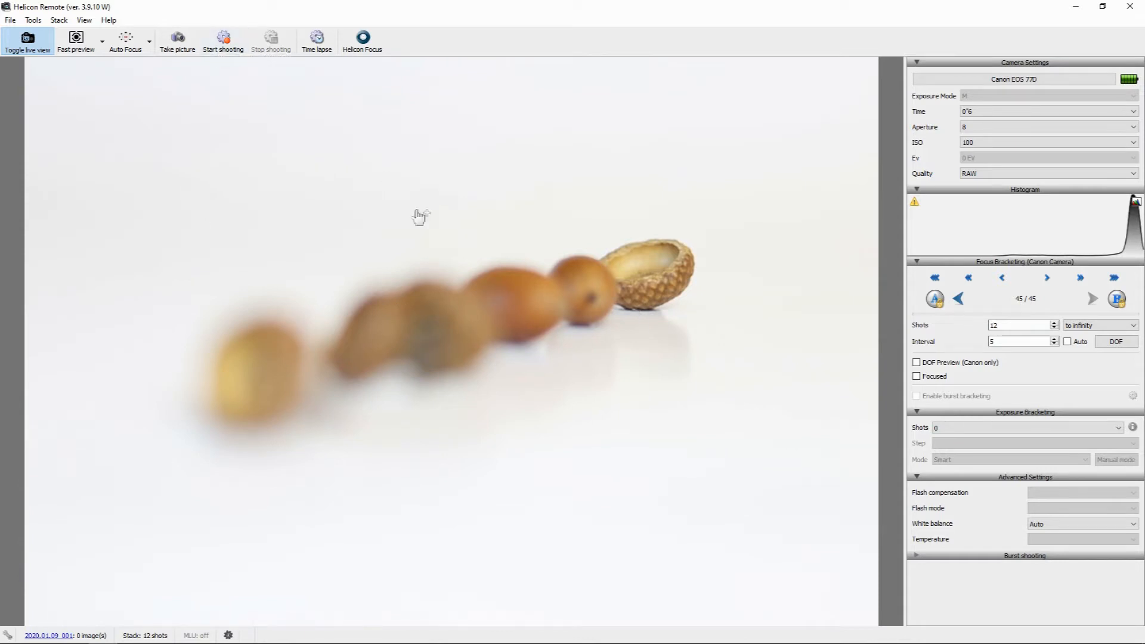
# Shoot the focus bracketing stack from A to B and open the captured images in Helicon Focus
pyautogui.click(225, 40)
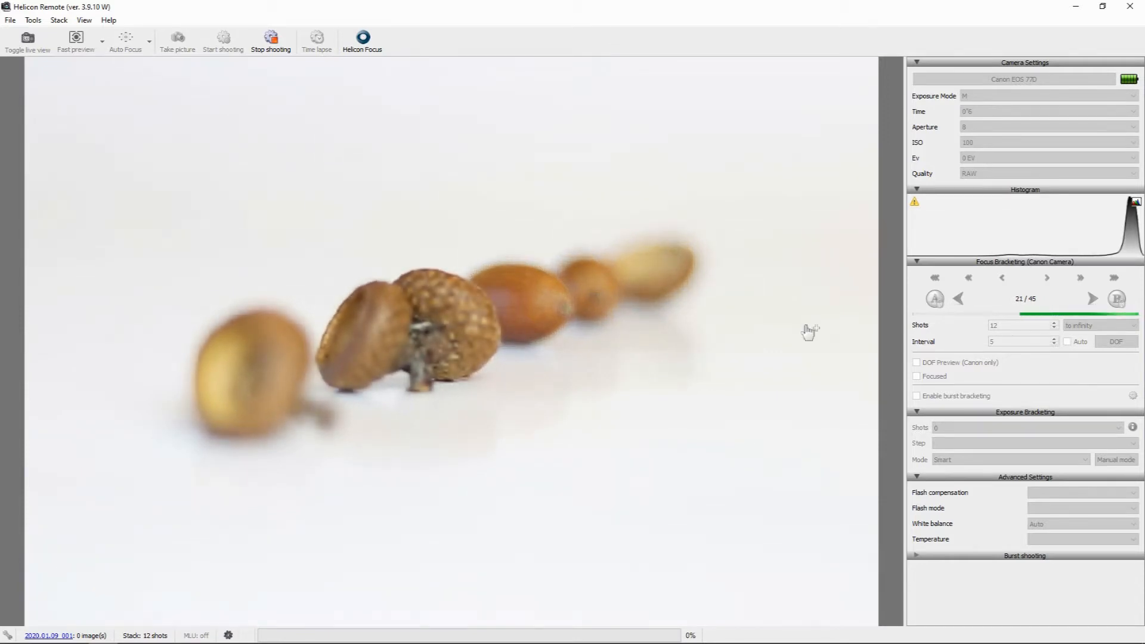
pyautogui.moveTo(820, 640)
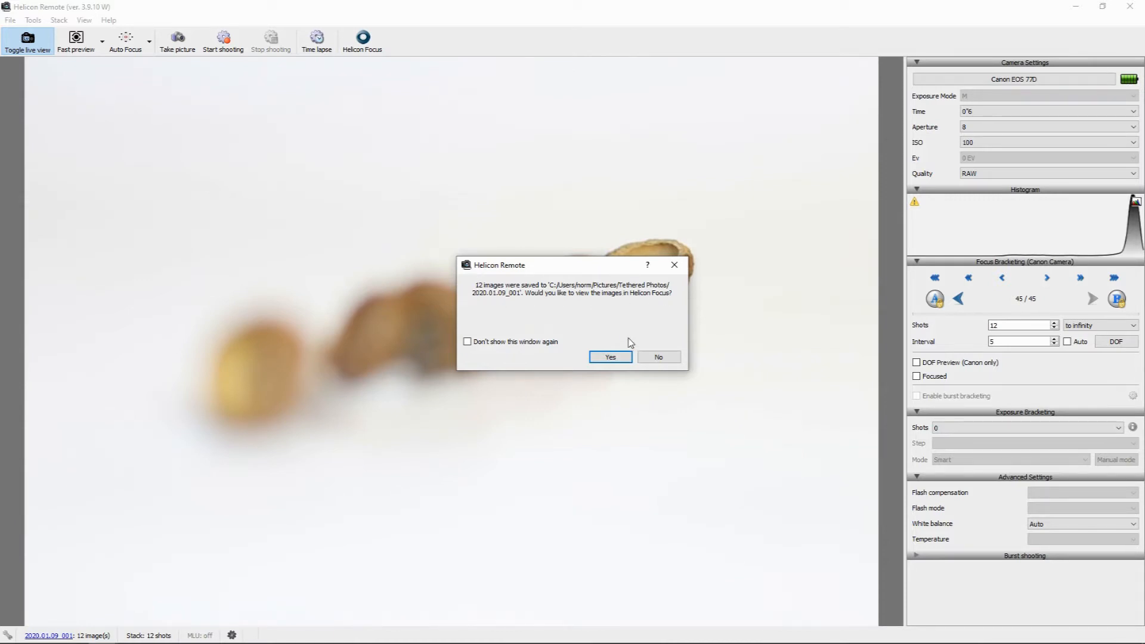
pyautogui.click(611, 357)
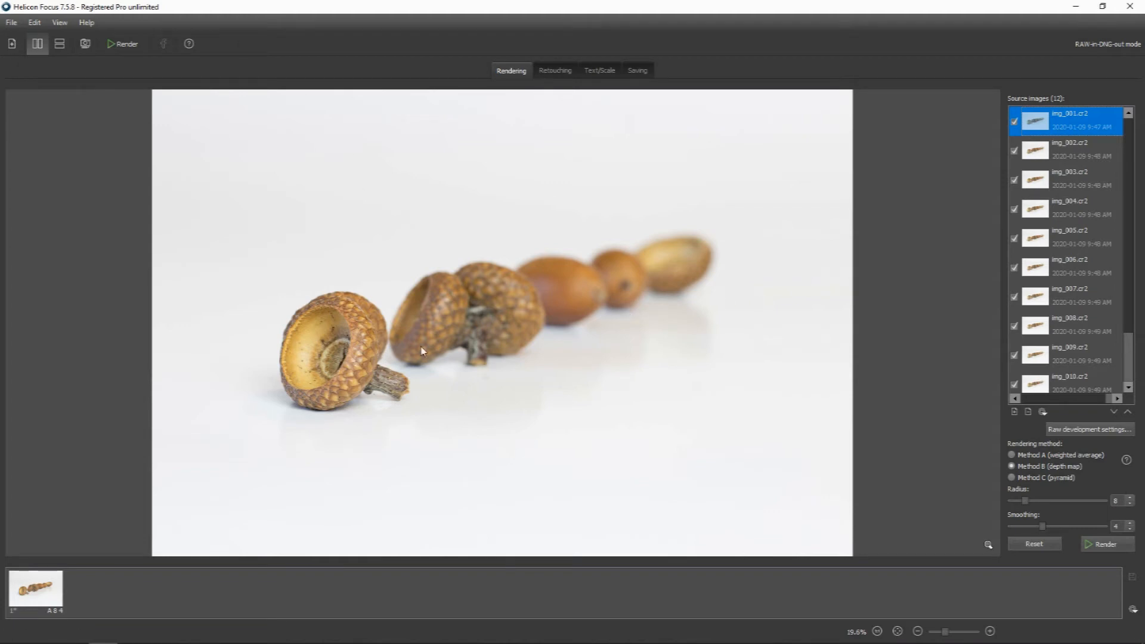
# Preview the source images one by one from img_002.cr2 to img_012.cr2 and check how the sharp area moves through the acorns
pyautogui.click(1127, 387)
pyautogui.click(1127, 387)
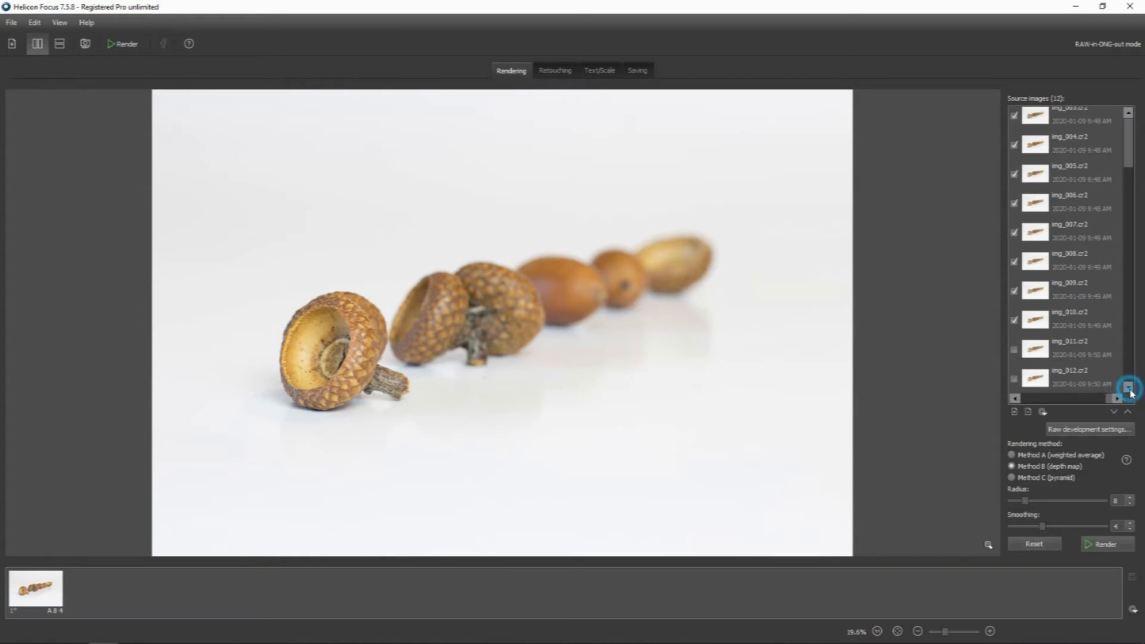
pyautogui.click(1128, 113)
pyautogui.click(1128, 113)
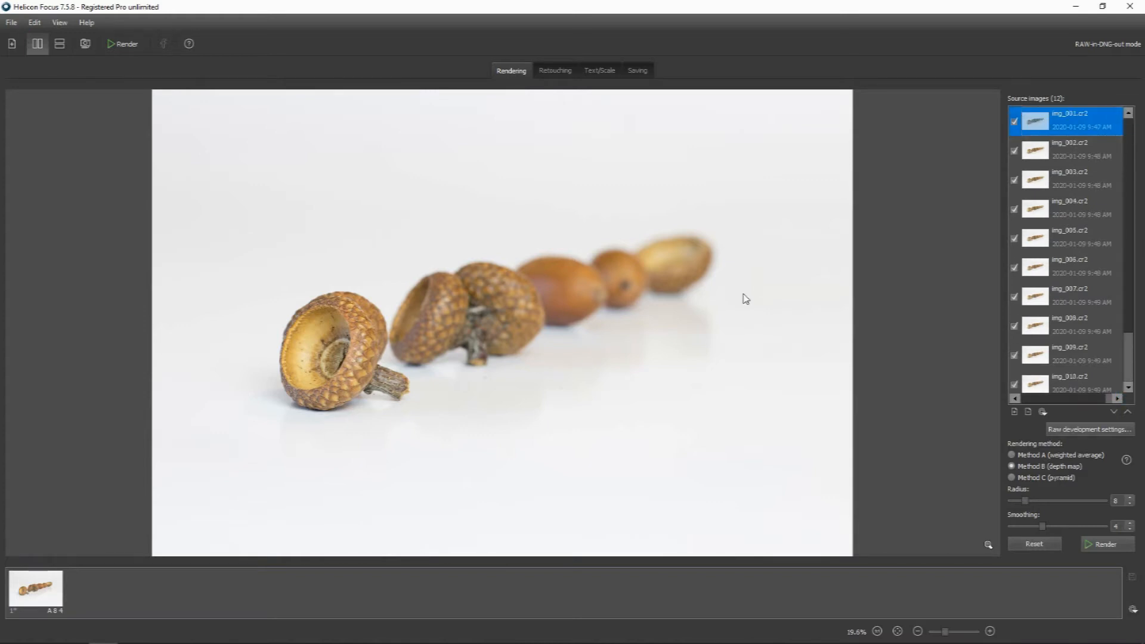
pyautogui.click(1070, 151)
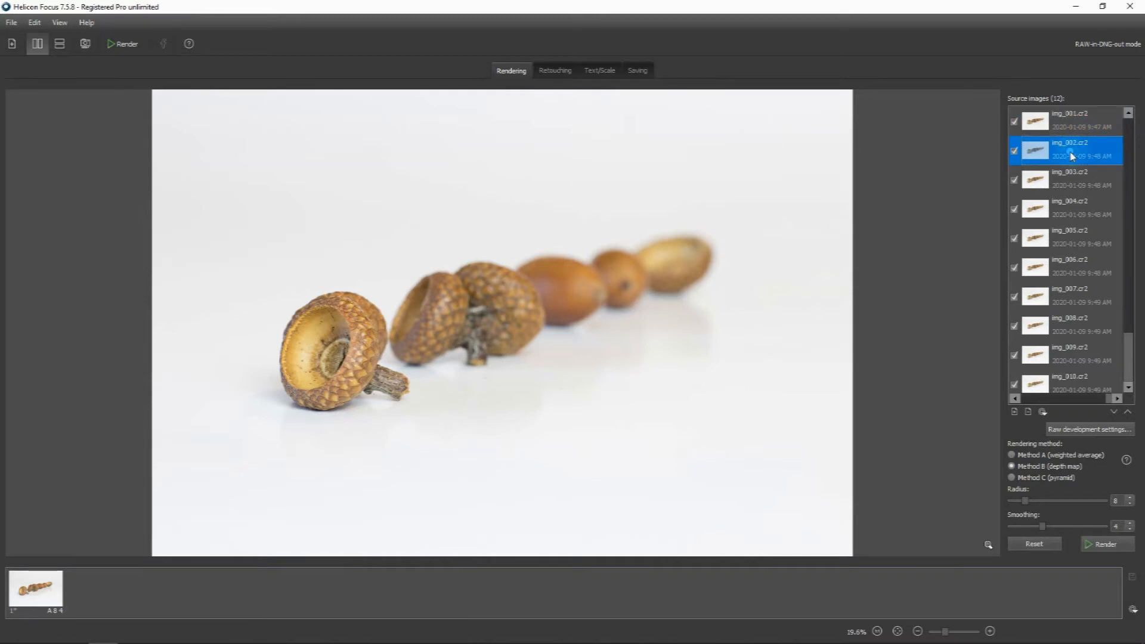
pyautogui.click(1076, 184)
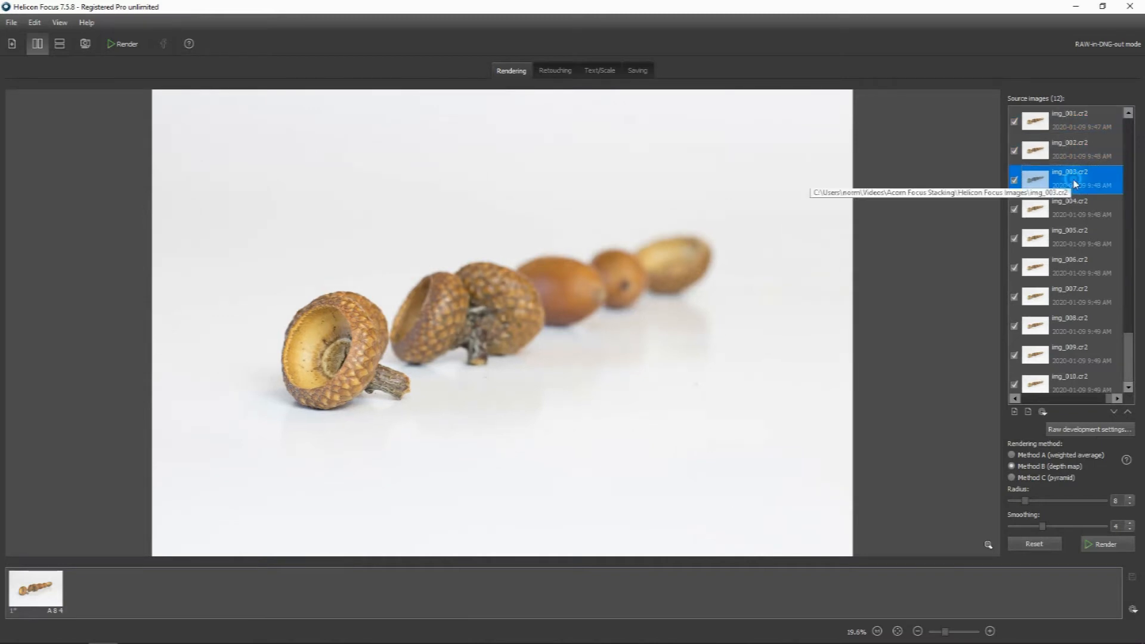
pyautogui.click(1073, 210)
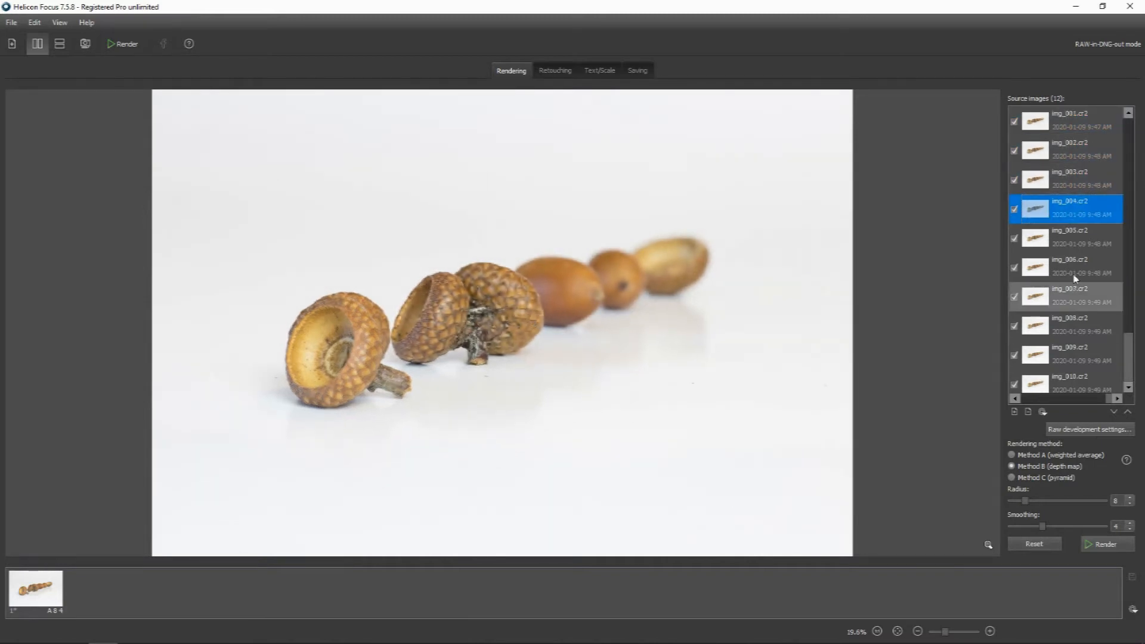
pyautogui.click(1066, 236)
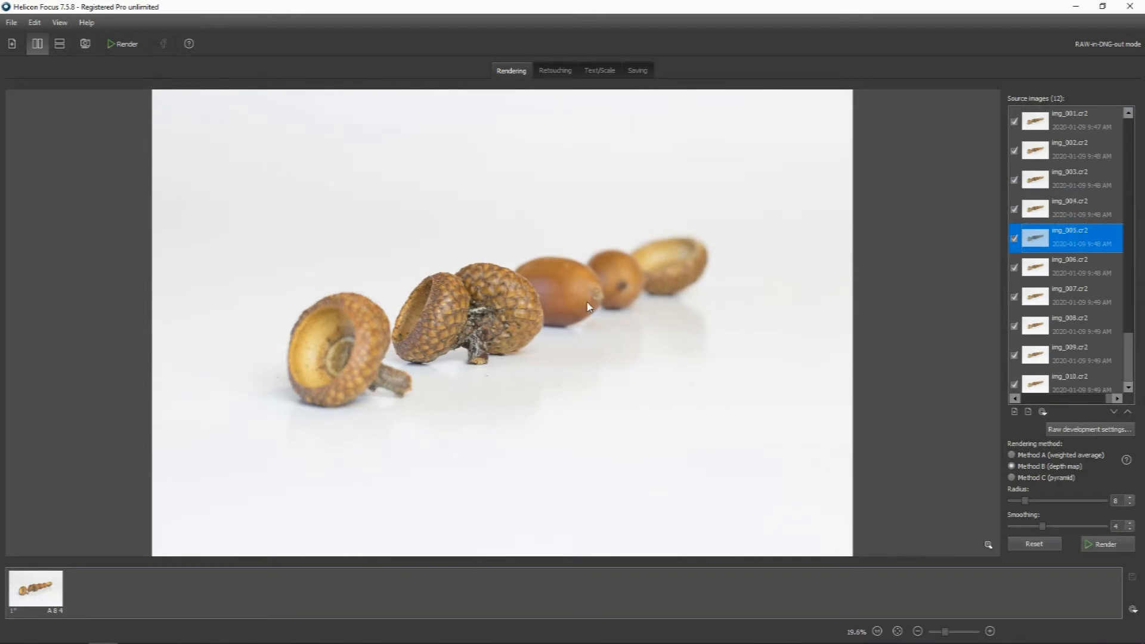
pyautogui.click(1073, 268)
pyautogui.click(1073, 308)
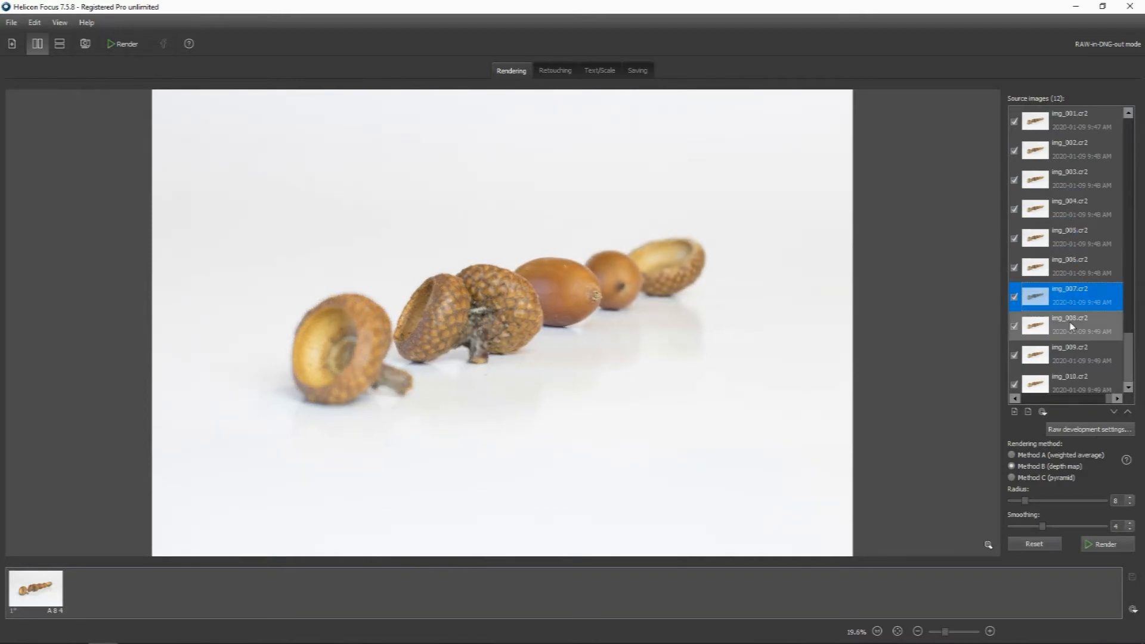
pyautogui.click(1072, 328)
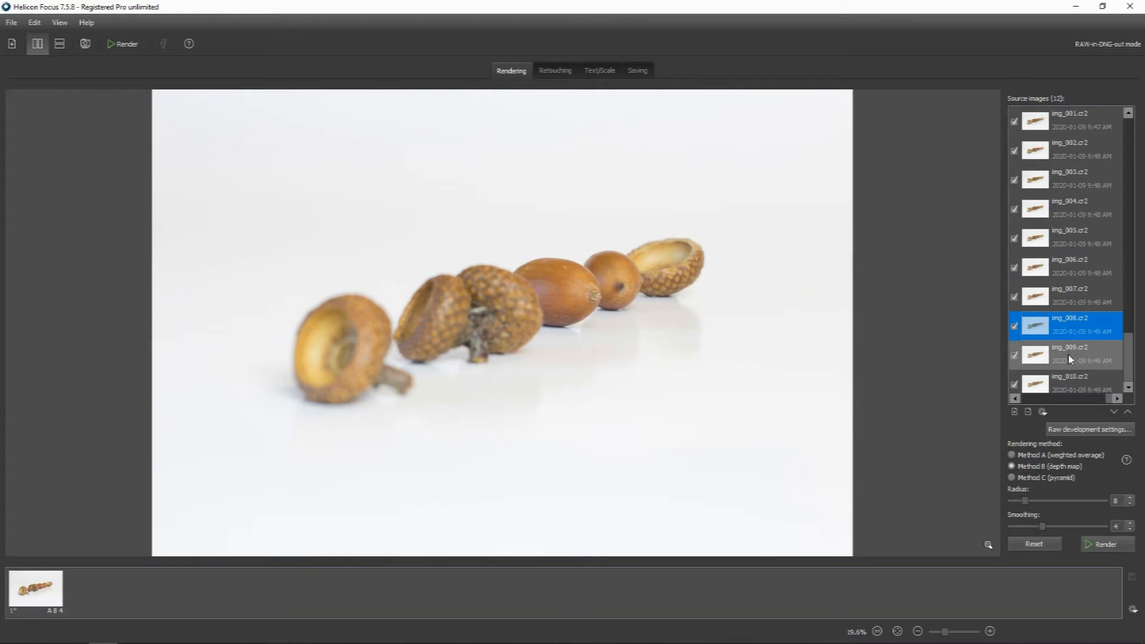
pyautogui.click(1068, 353)
pyautogui.click(1068, 385)
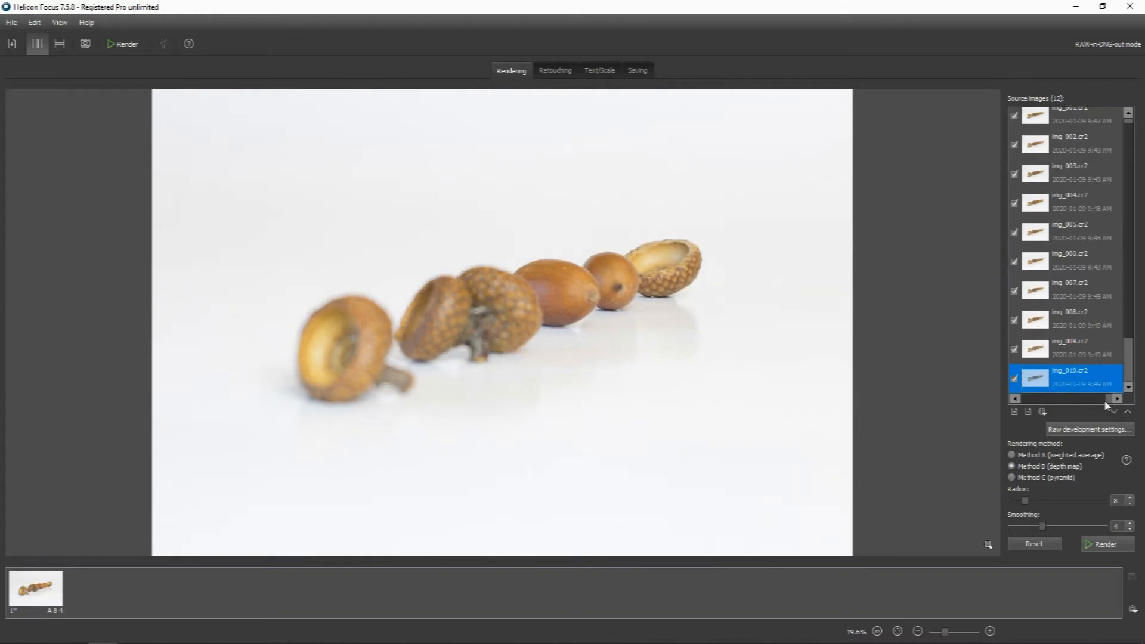
pyautogui.click(1129, 388)
pyautogui.click(1128, 388)
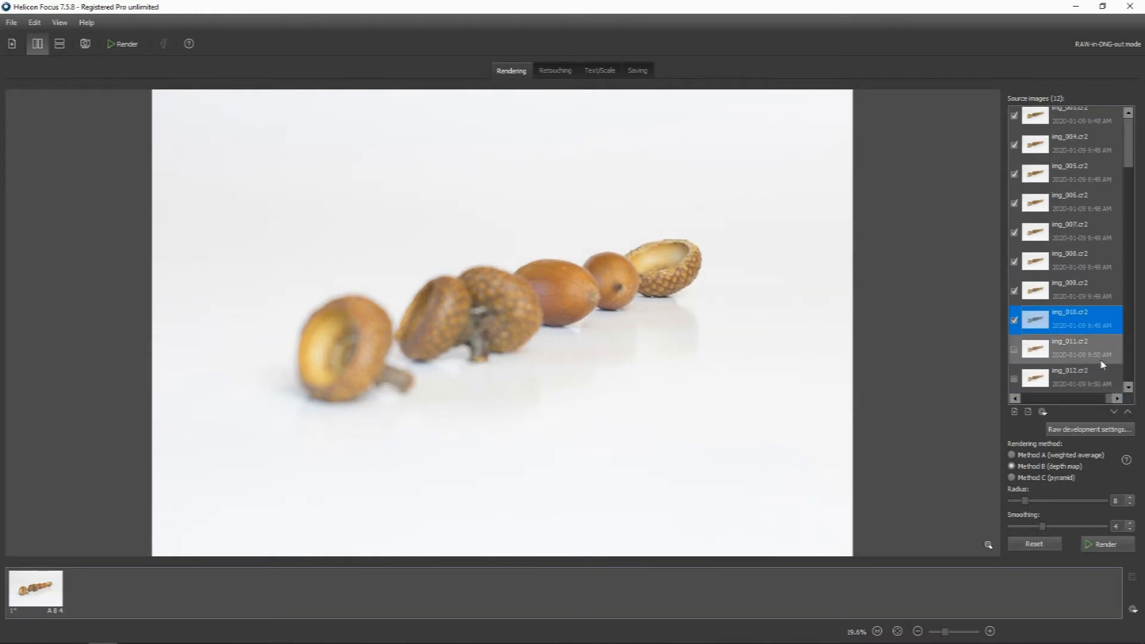
pyautogui.click(1076, 346)
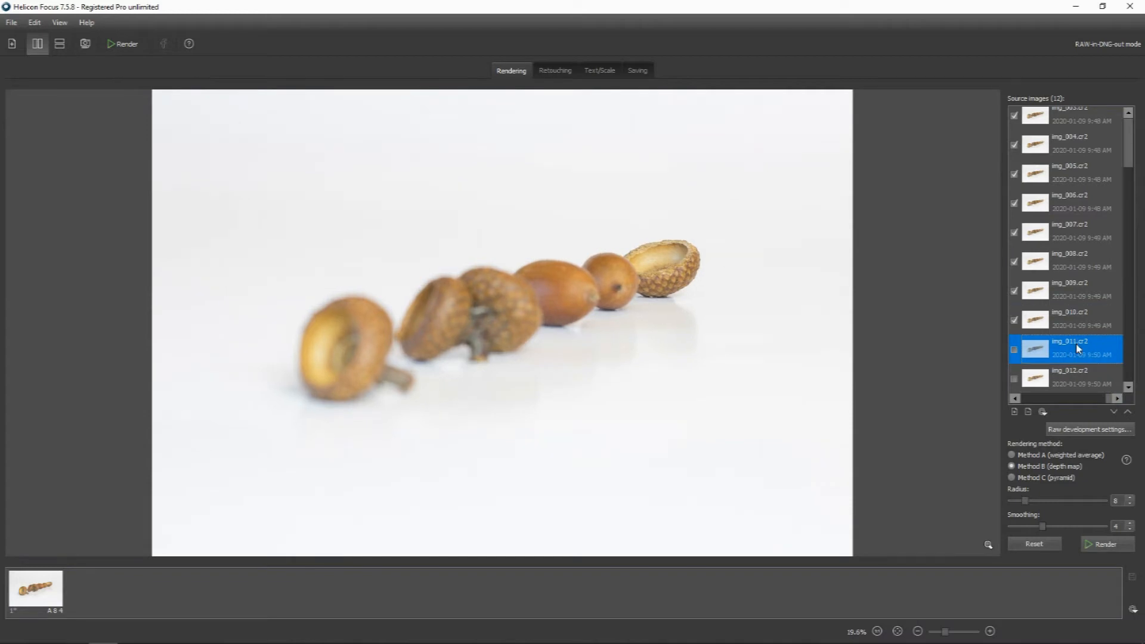
pyautogui.click(1072, 377)
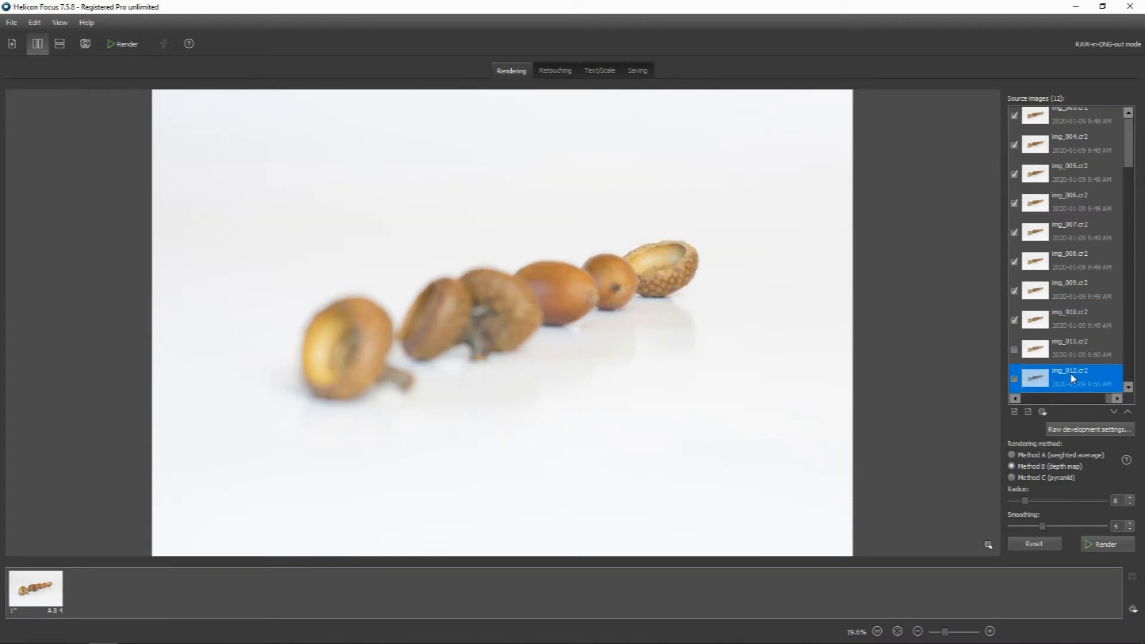
# Preview img_011.cr2 and img_001.cr2 to compare where the focus falls at the back and front of the acorns
pyautogui.click(1074, 357)
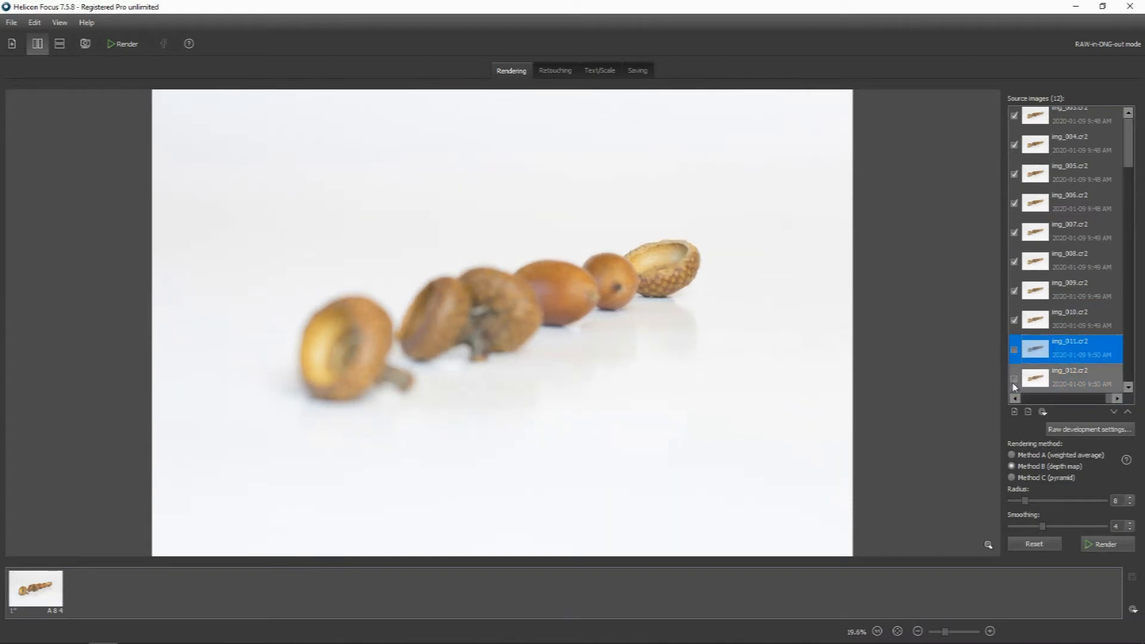
pyautogui.click(1128, 113)
pyautogui.click(1128, 113)
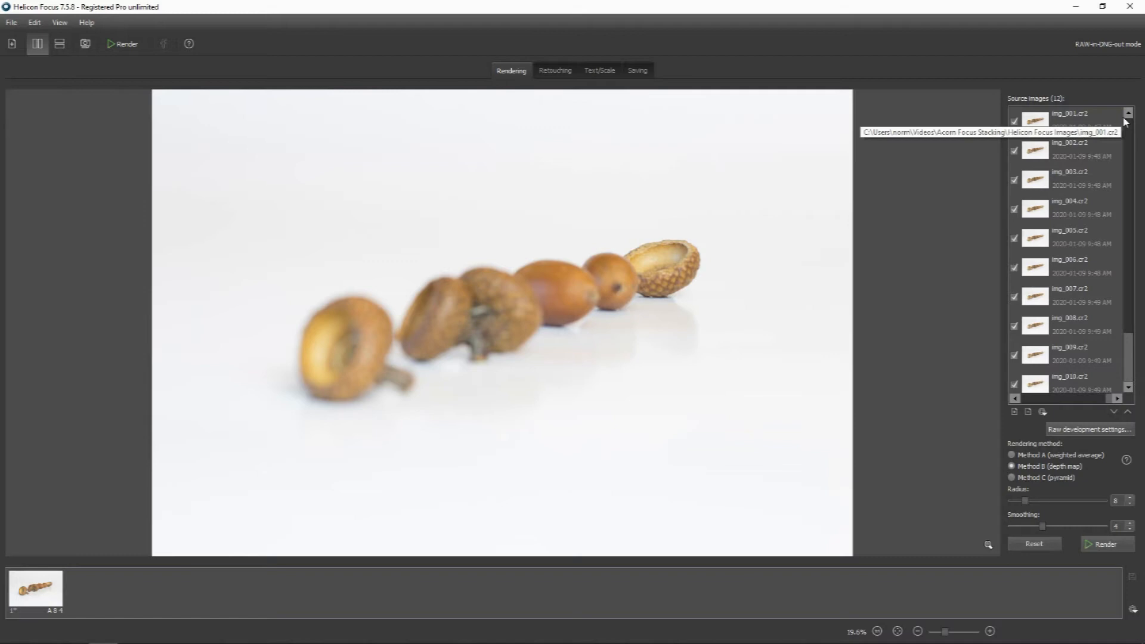
pyautogui.click(1052, 115)
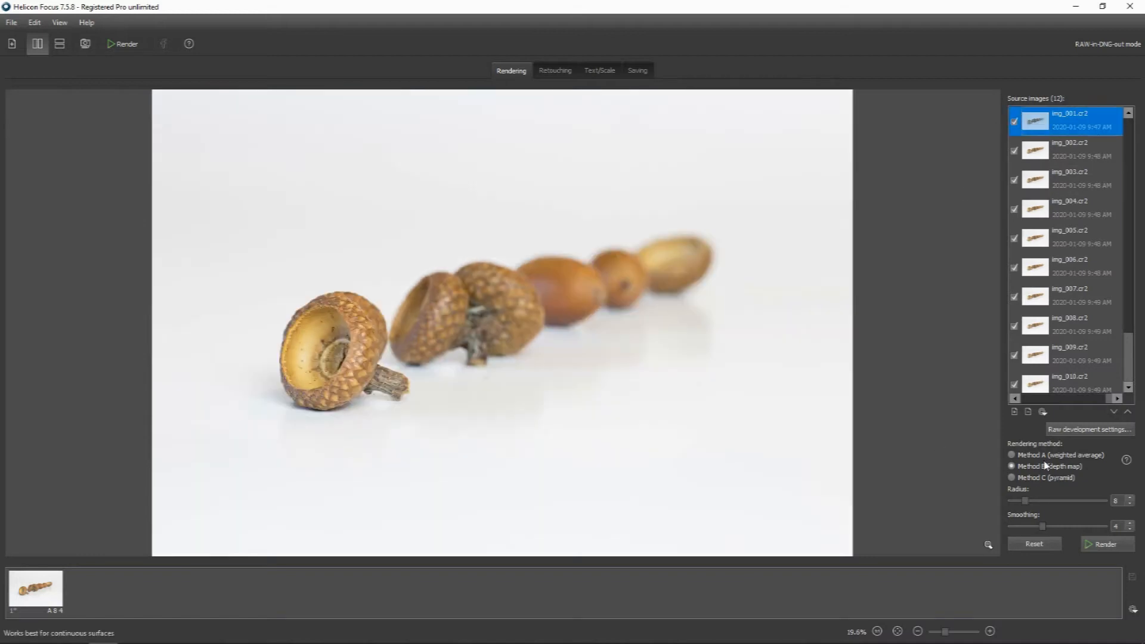
# Render the stack with Method A (weighted average) and save the result as a DNG under the suggested name in Helicon Focus Images
pyautogui.click(1012, 455)
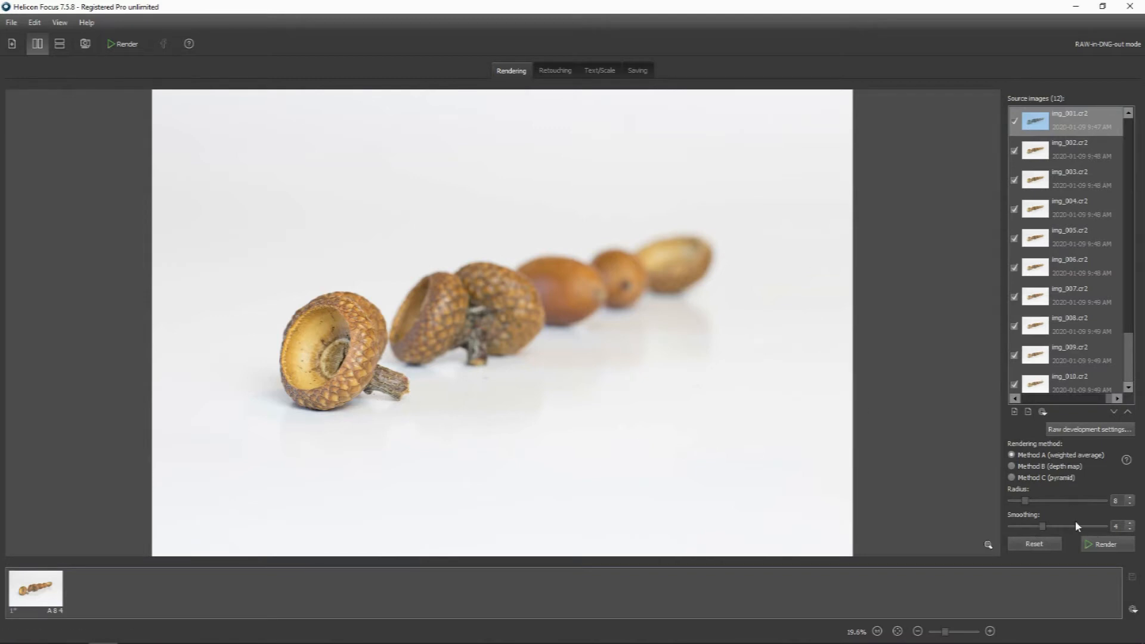
pyautogui.click(1105, 545)
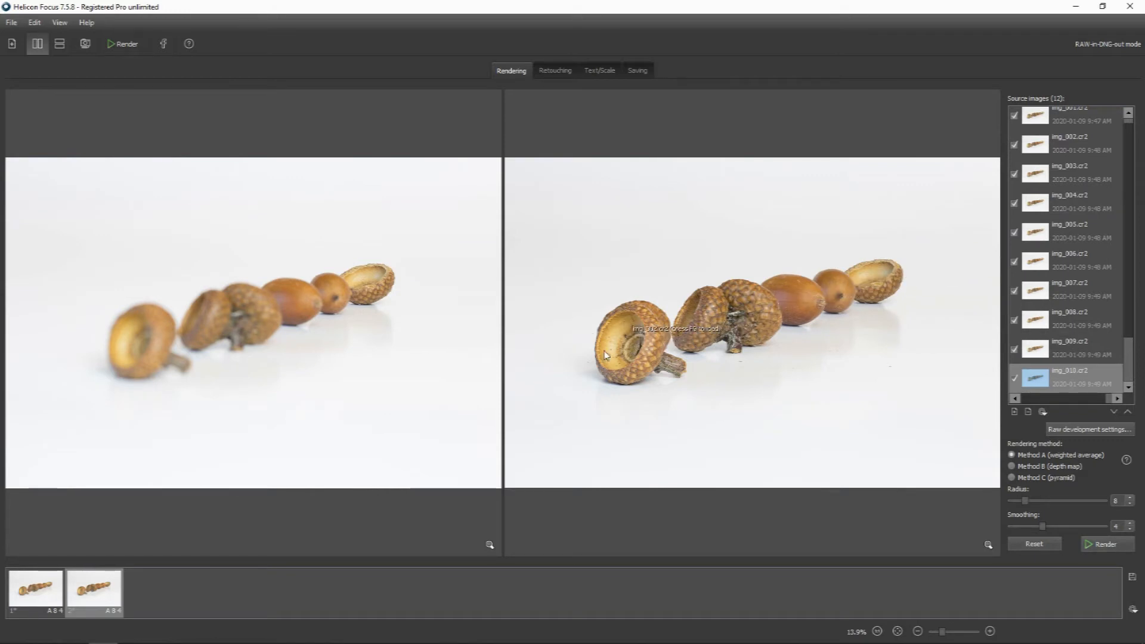
pyautogui.click(633, 70)
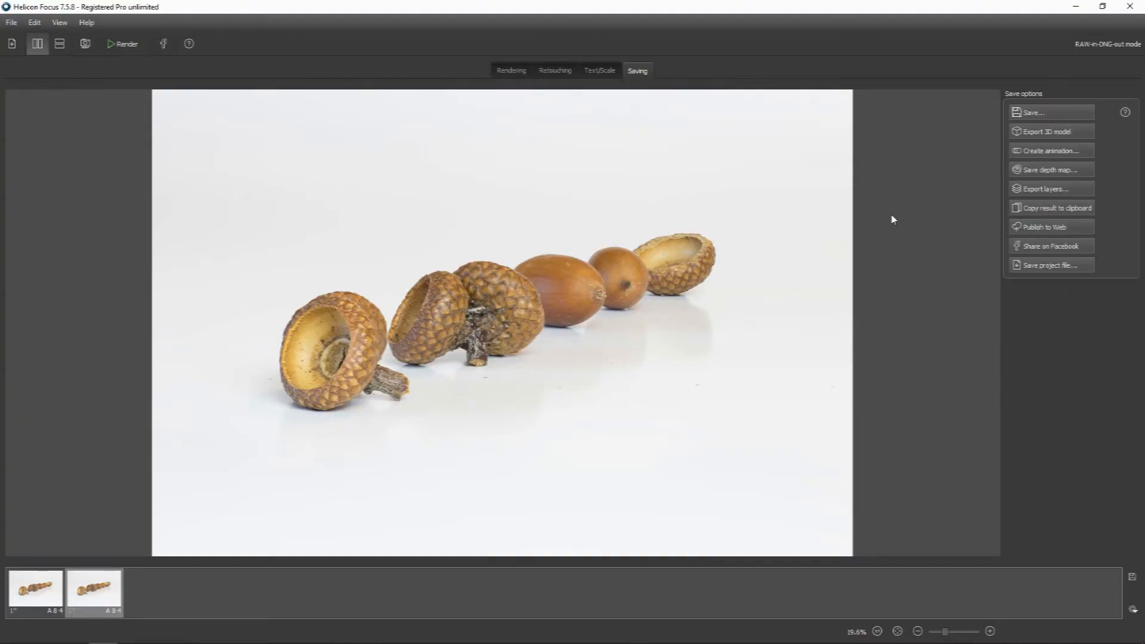
pyautogui.click(1021, 113)
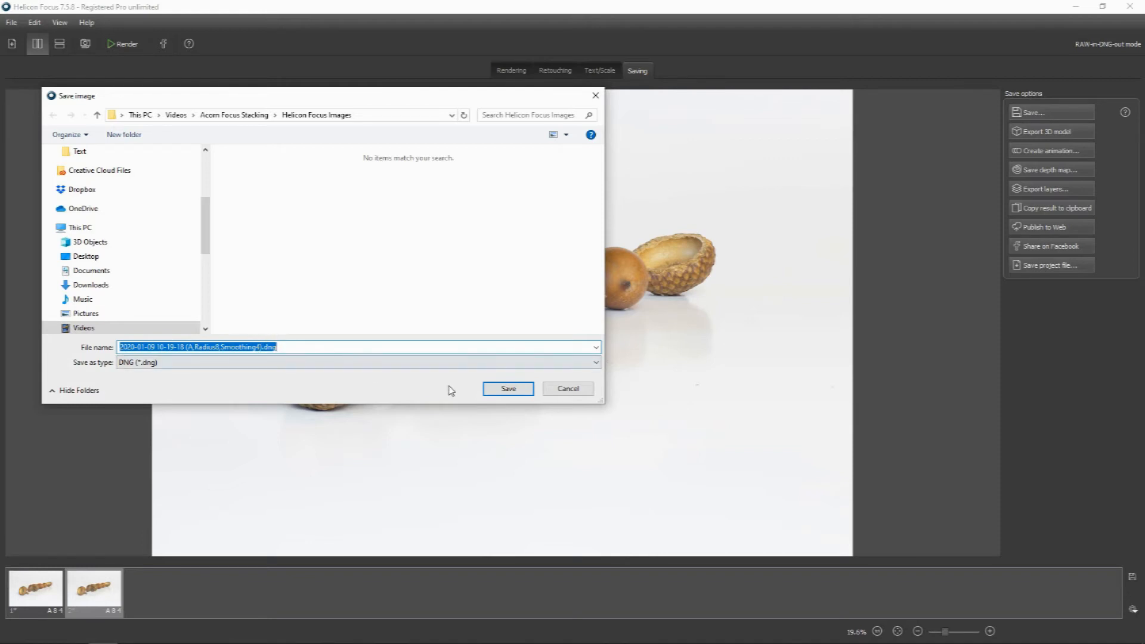
pyautogui.click(507, 389)
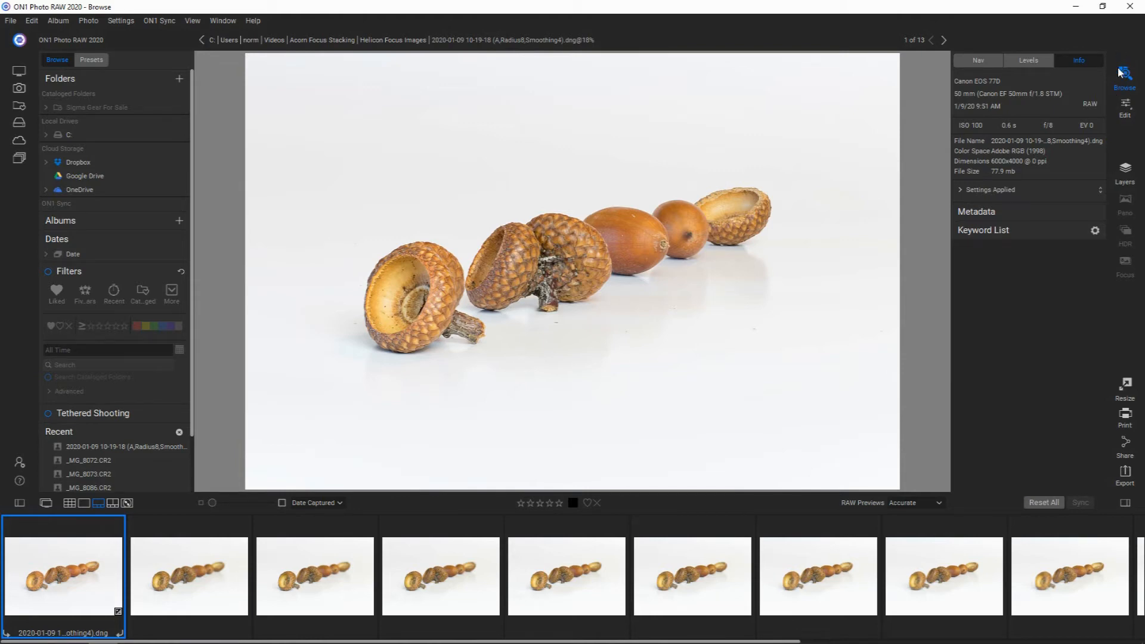
# Open the stacked DNG for editing in ON1 Photo RAW 2020 and show it without the filmstrip
pyautogui.click(1126, 112)
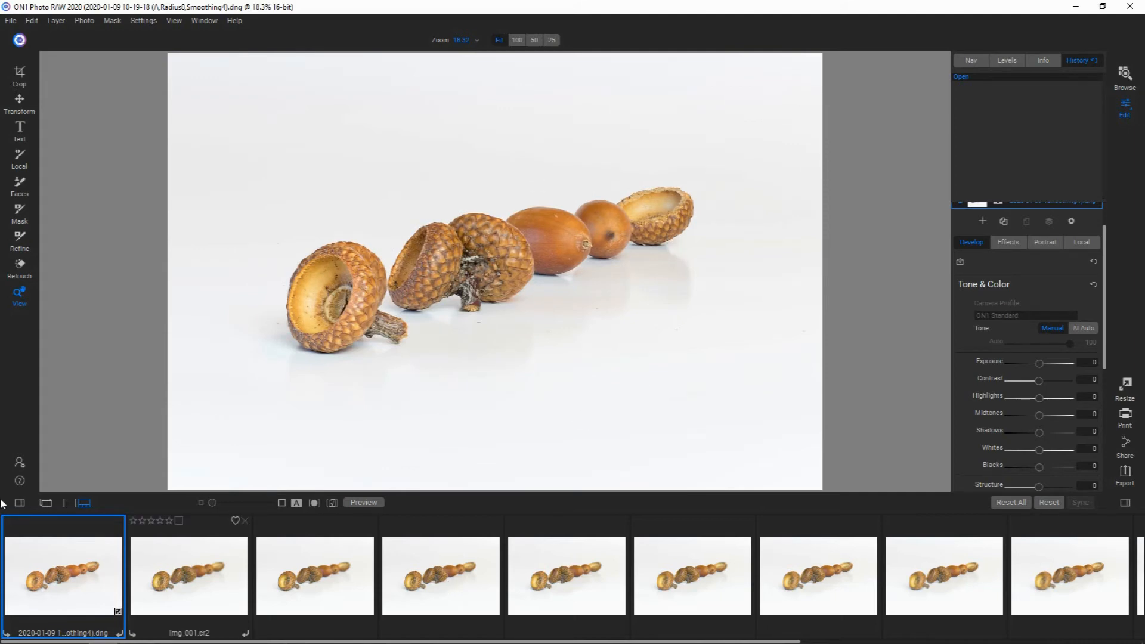
pyautogui.click(68, 508)
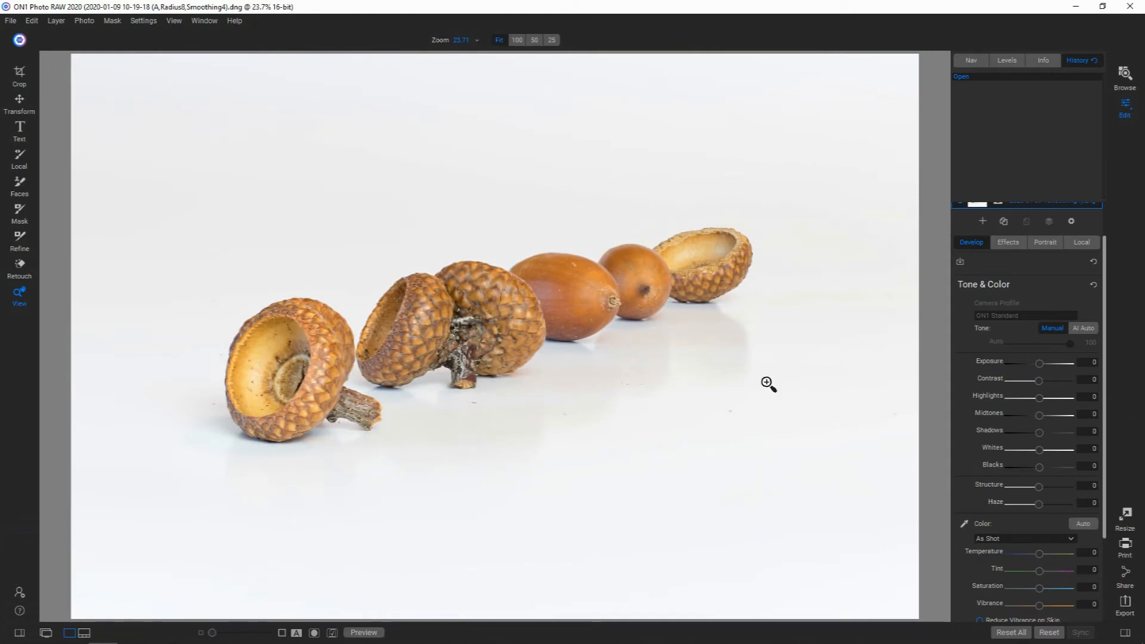
# Lower the image's Highlights to -34 and raise its Shadows to 7
pyautogui.click(1105, 377)
pyautogui.scroll(-1, 1079, 353)
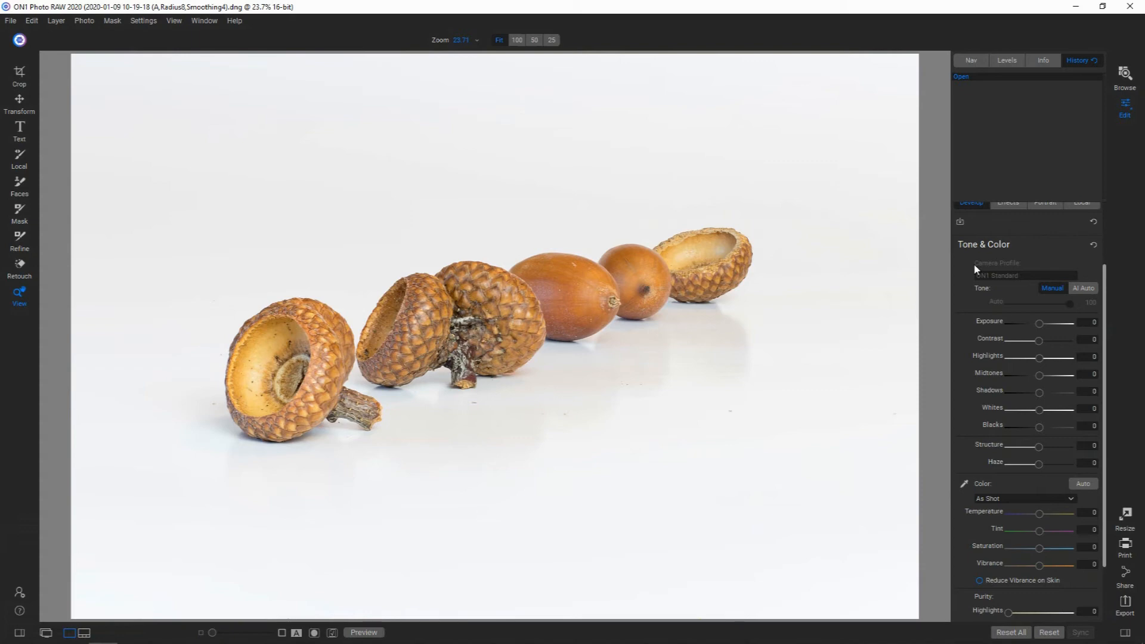
pyautogui.click(1038, 358)
pyautogui.moveTo(1028, 359); pyautogui.dragTo(1028, 359)
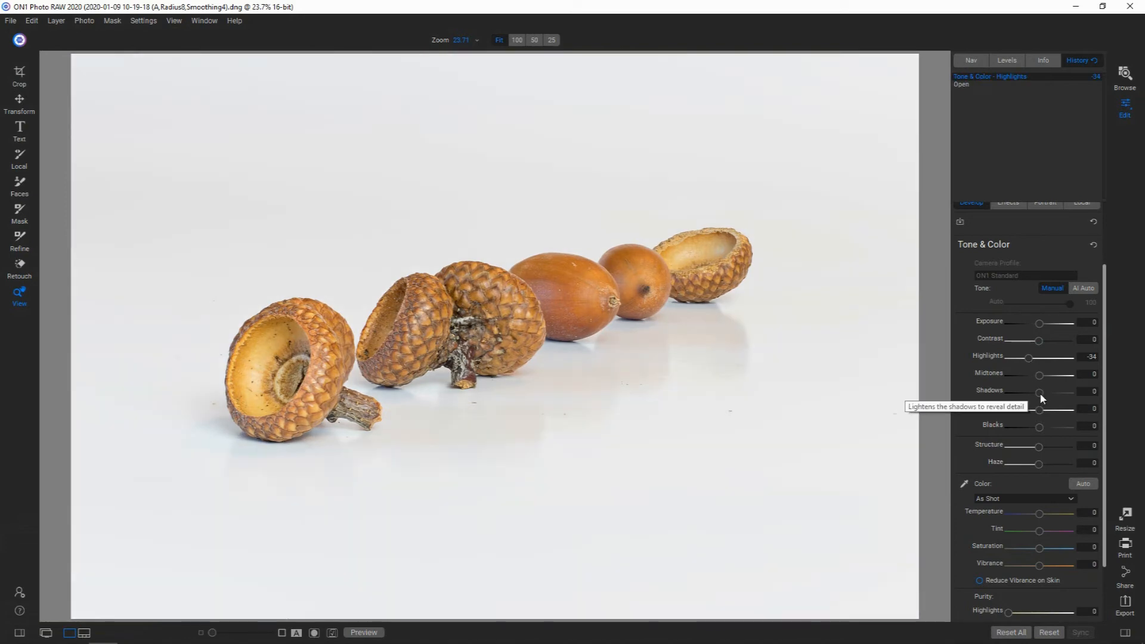
pyautogui.click(1039, 393)
pyautogui.moveTo(1042, 392); pyautogui.dragTo(1042, 392)
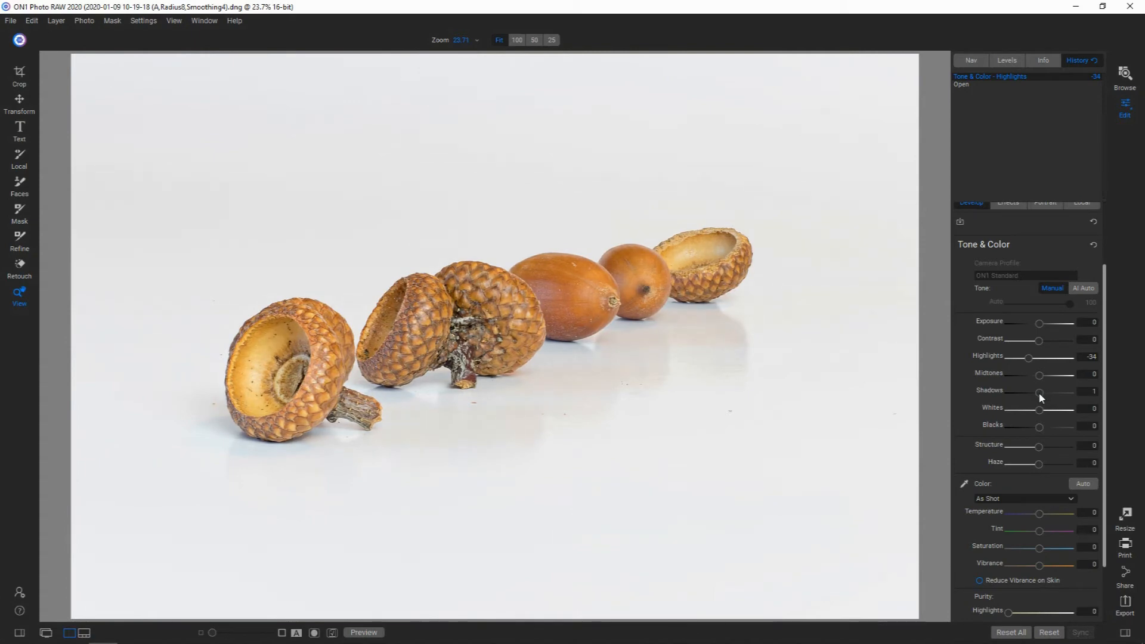
pyautogui.moveTo(1041, 392); pyautogui.dragTo(1042, 392)
# Raise the Whites to 7 and reduce them to 5 and finally 3 to remove the highlight clipping
pyautogui.click(1038, 410)
pyautogui.moveTo(1041, 412); pyautogui.dragTo(1041, 412)
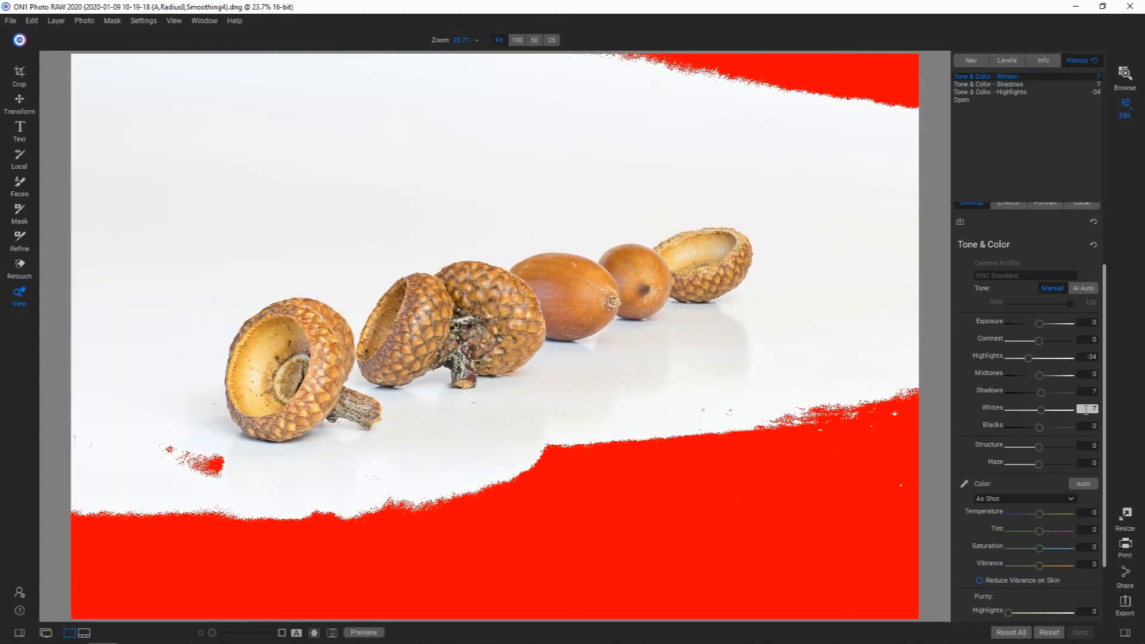
pyautogui.click(1087, 410)
pyautogui.write('5')
pyautogui.press('Return')
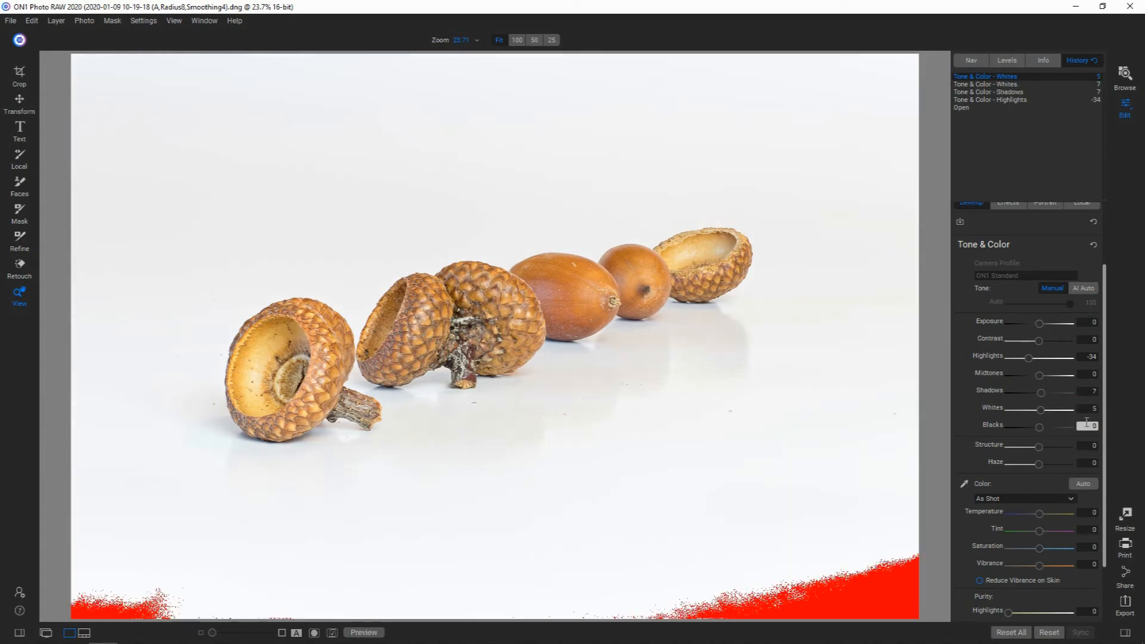
pyautogui.click(1088, 409)
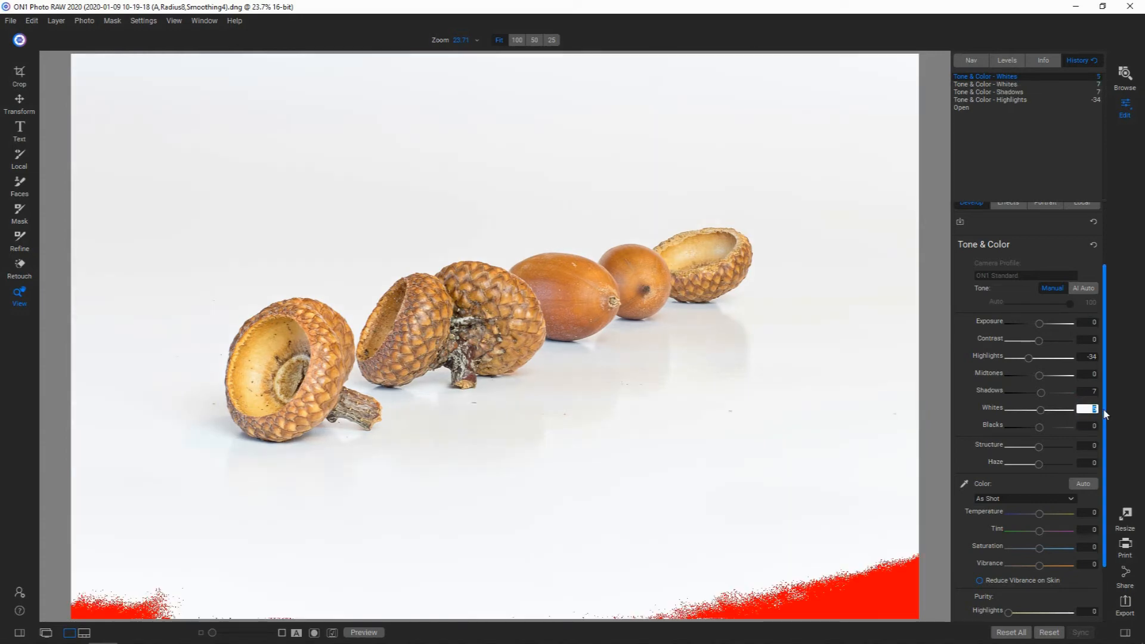
pyautogui.write('3')
pyautogui.press('Return')
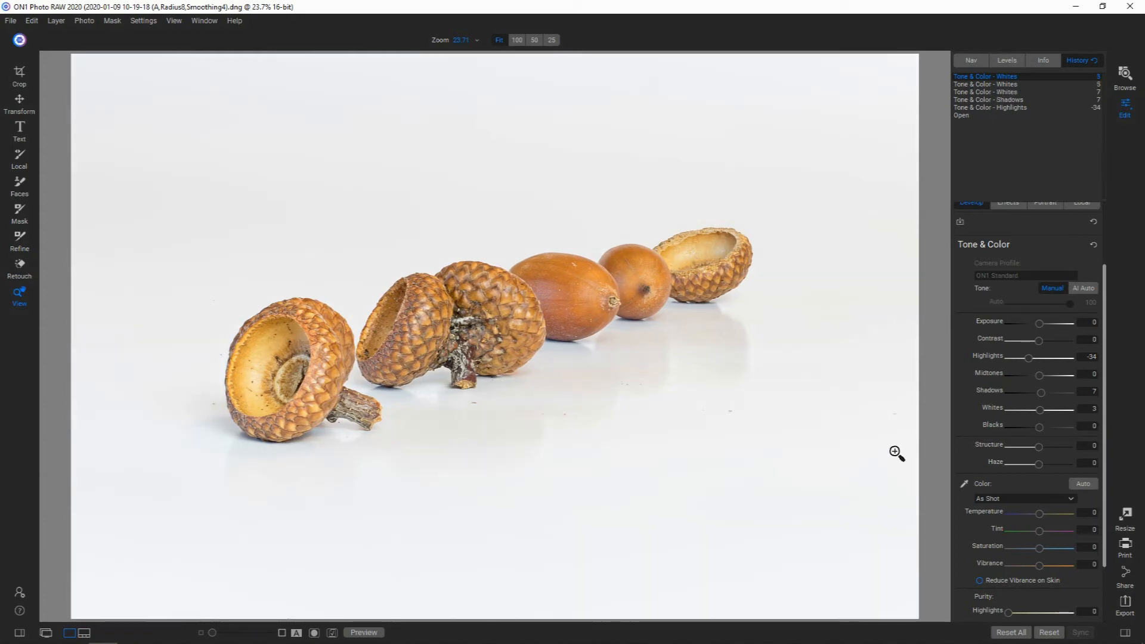
# Lower the image's Blacks to -73
pyautogui.moveTo(1039, 427); pyautogui.dragTo(1031, 426)
pyautogui.moveTo(1023, 424); pyautogui.dragTo(1021, 424)
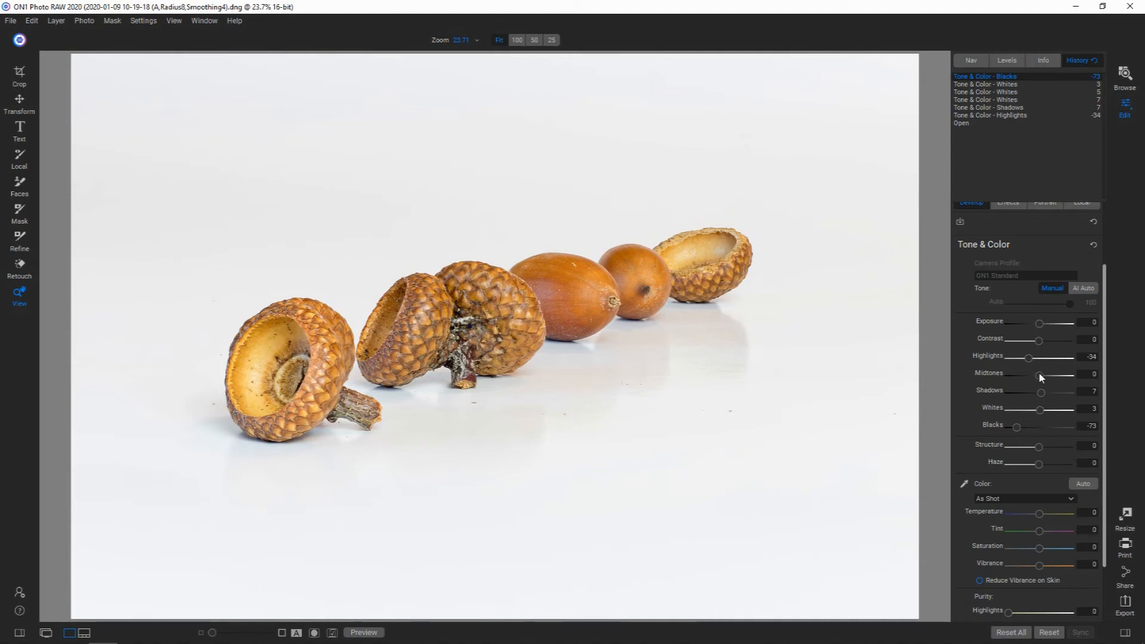
# Try the Midtones at 5 and reset them to 0
pyautogui.moveTo(1039, 373); pyautogui.dragTo(1040, 375)
pyautogui.click(1089, 375)
pyautogui.doubleClick(1089, 375)
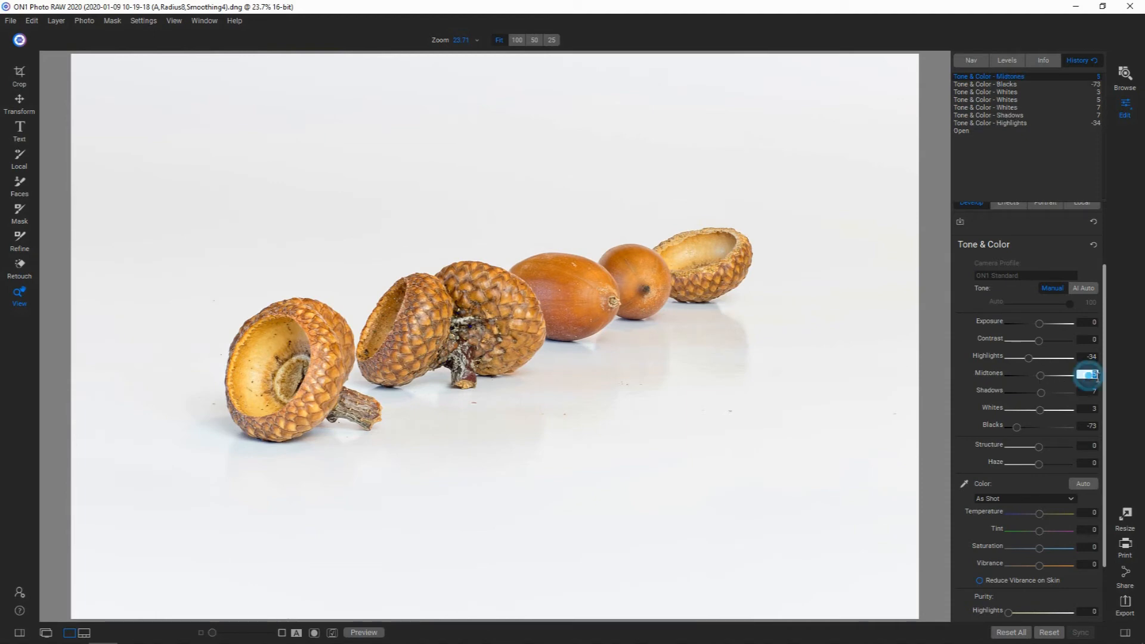
pyautogui.press('Return')
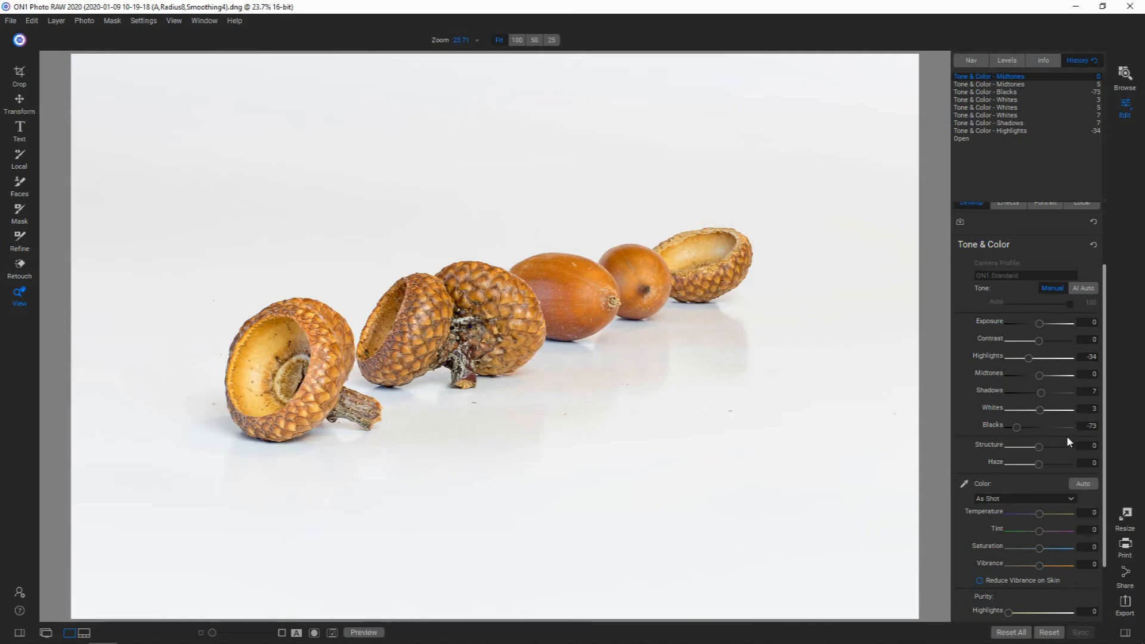
# Lower the Exposure to -0.35 and raise the Whites in stages through 5 and 7 to 9
pyautogui.moveTo(1038, 323); pyautogui.dragTo(1036, 322)
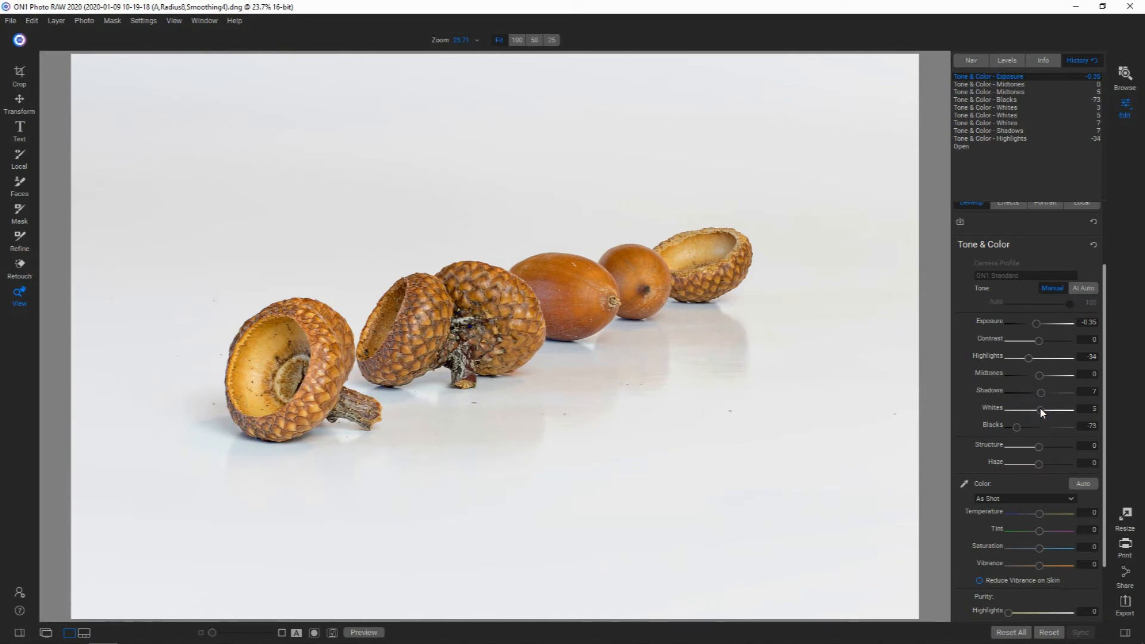
pyautogui.click(1041, 411)
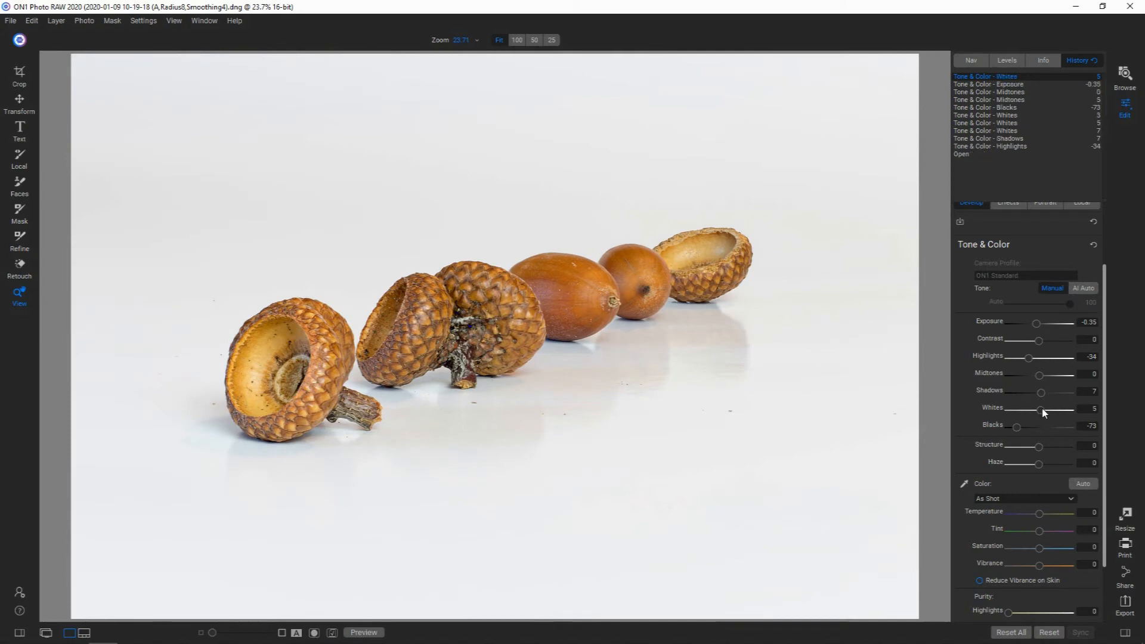
pyautogui.click(1093, 409)
pyautogui.write('7')
pyautogui.press('Return')
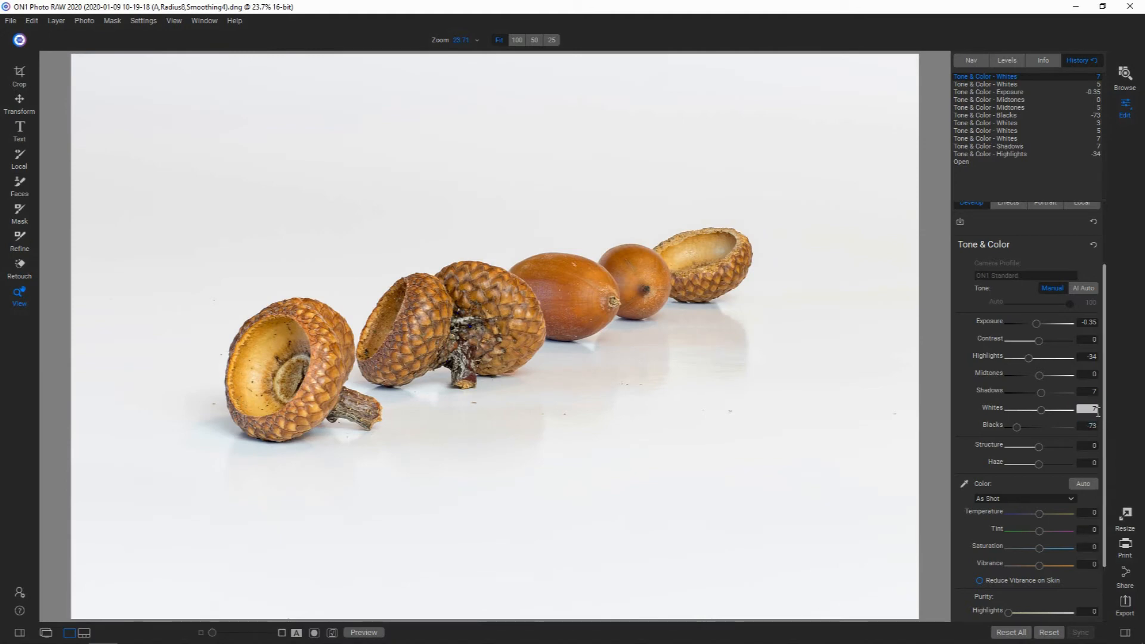
pyautogui.press('5')
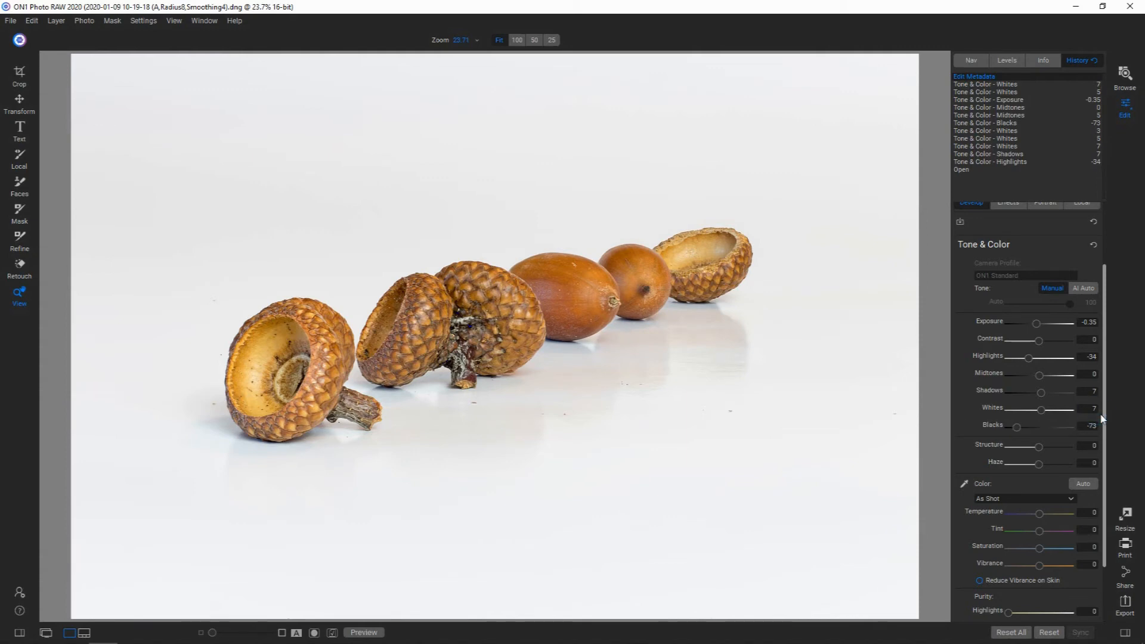
pyautogui.click(1094, 407)
pyautogui.click(1094, 409)
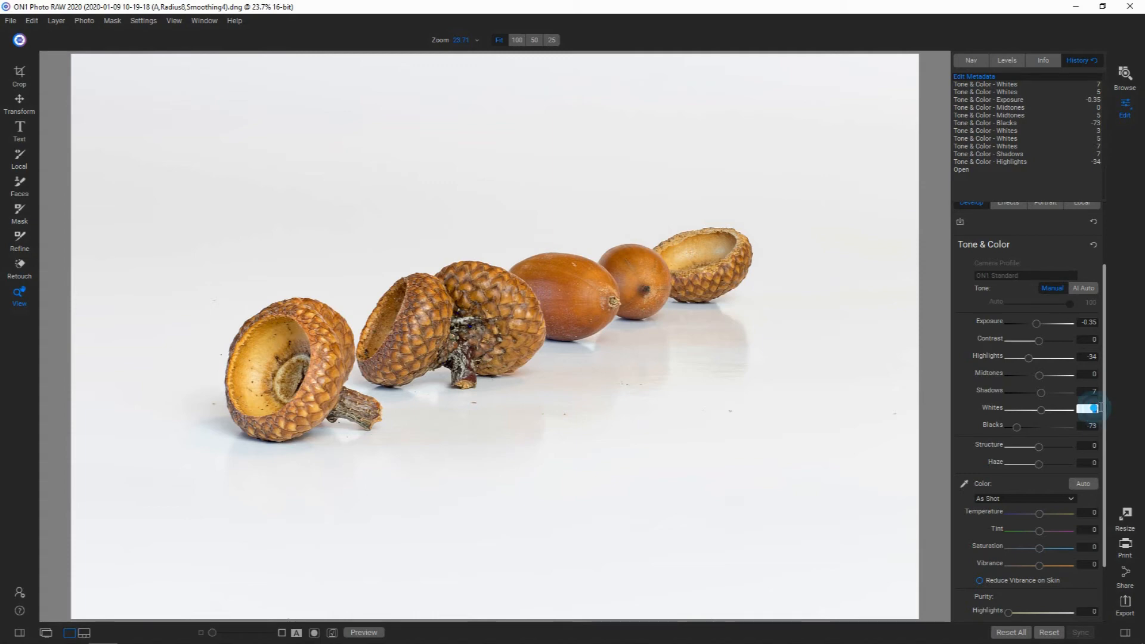
pyautogui.write('9')
pyautogui.press('Return')
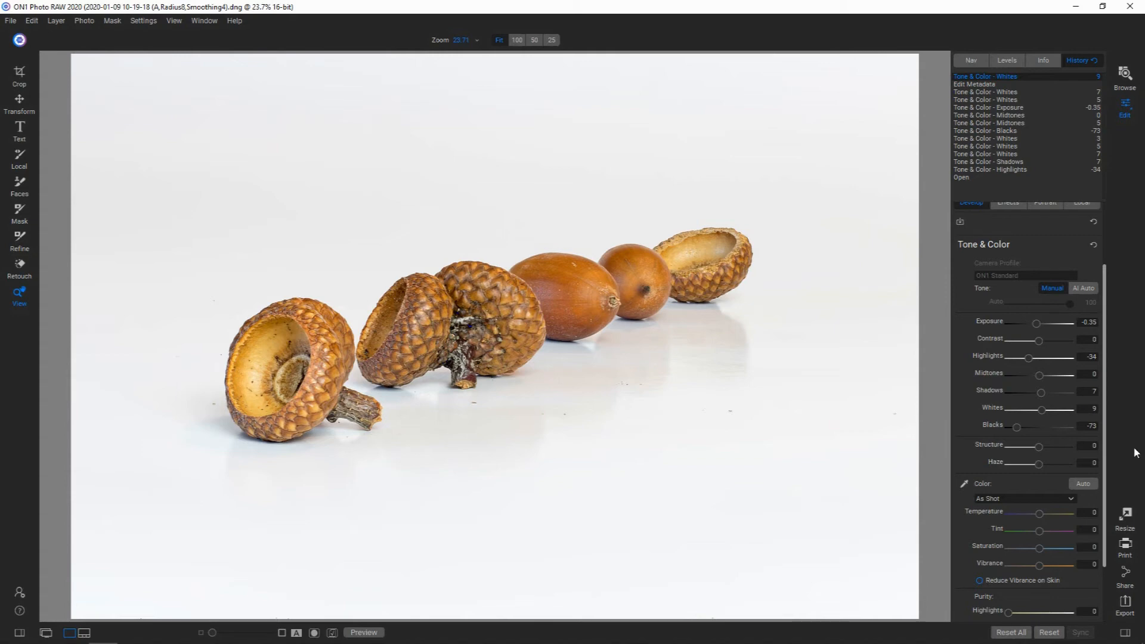
# Set the Exposure to -0.45
pyautogui.click(1090, 323)
pyautogui.write('45')
pyautogui.press('Return')
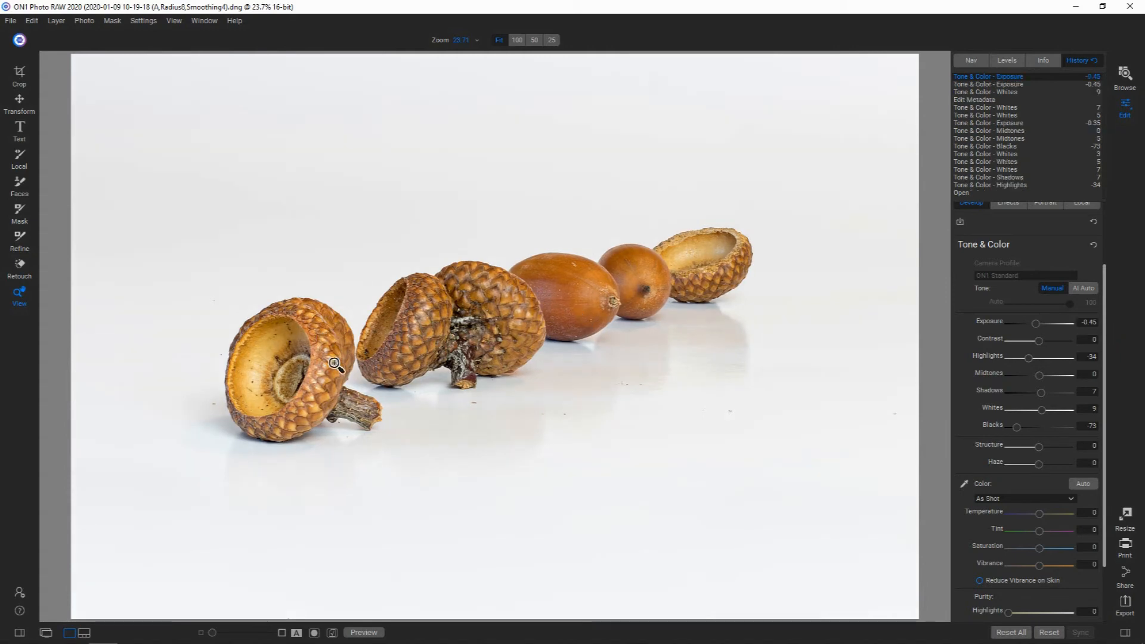
# Add a second Dynamic Contrast effect filter to the acorn image and apply its Natural style
pyautogui.click(1105, 373)
pyautogui.moveTo(1105, 370); pyautogui.dragTo(1100, 317)
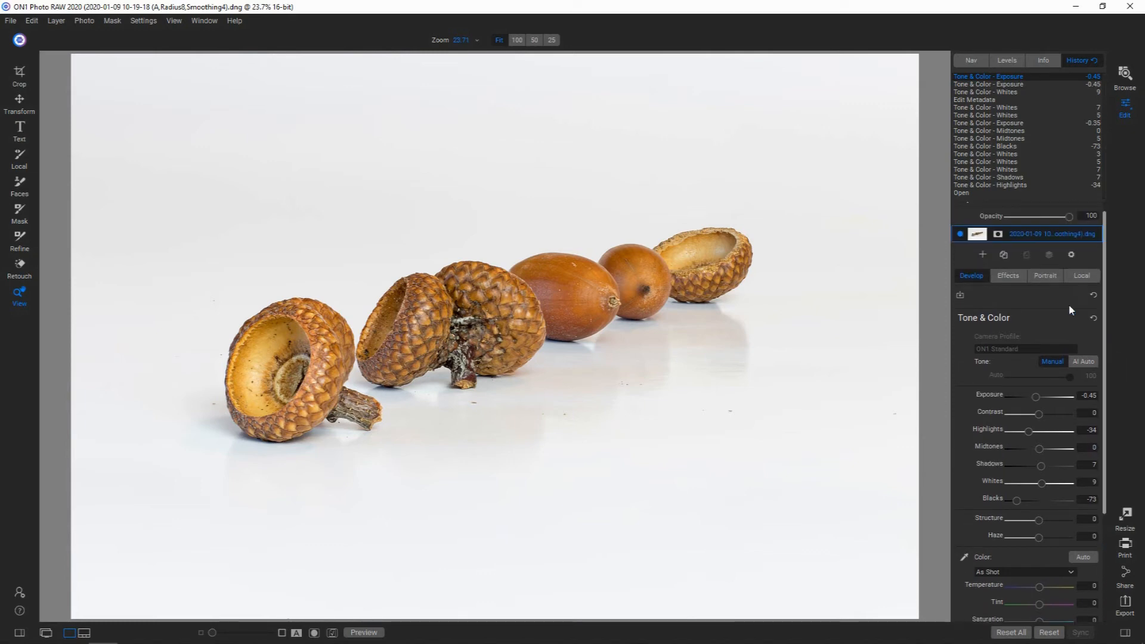
pyautogui.click(1004, 274)
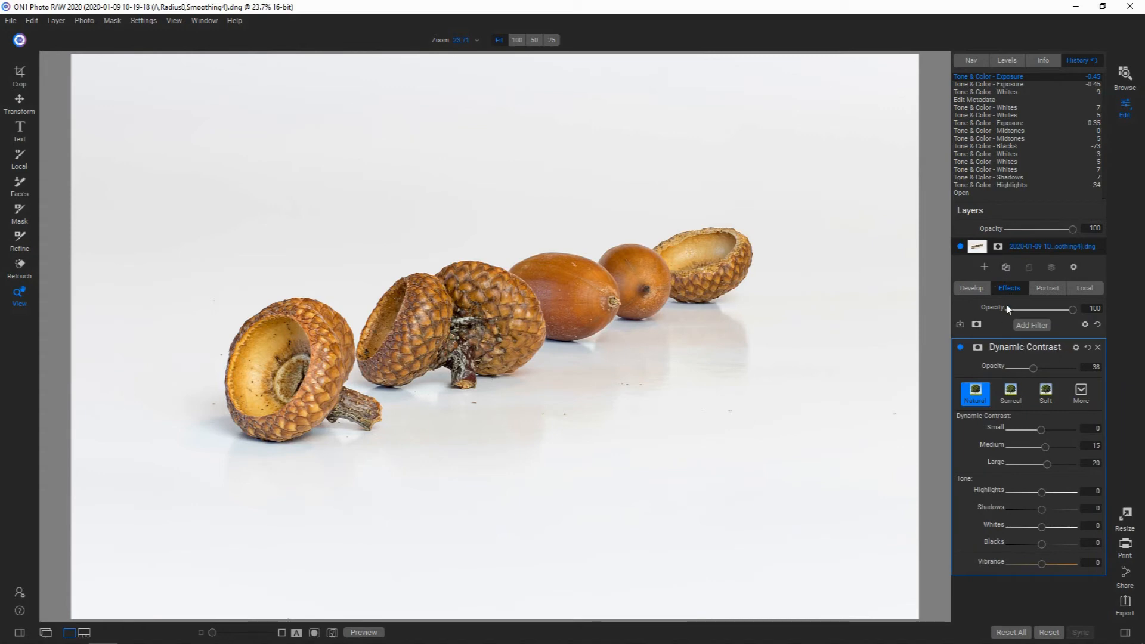
pyautogui.click(1031, 325)
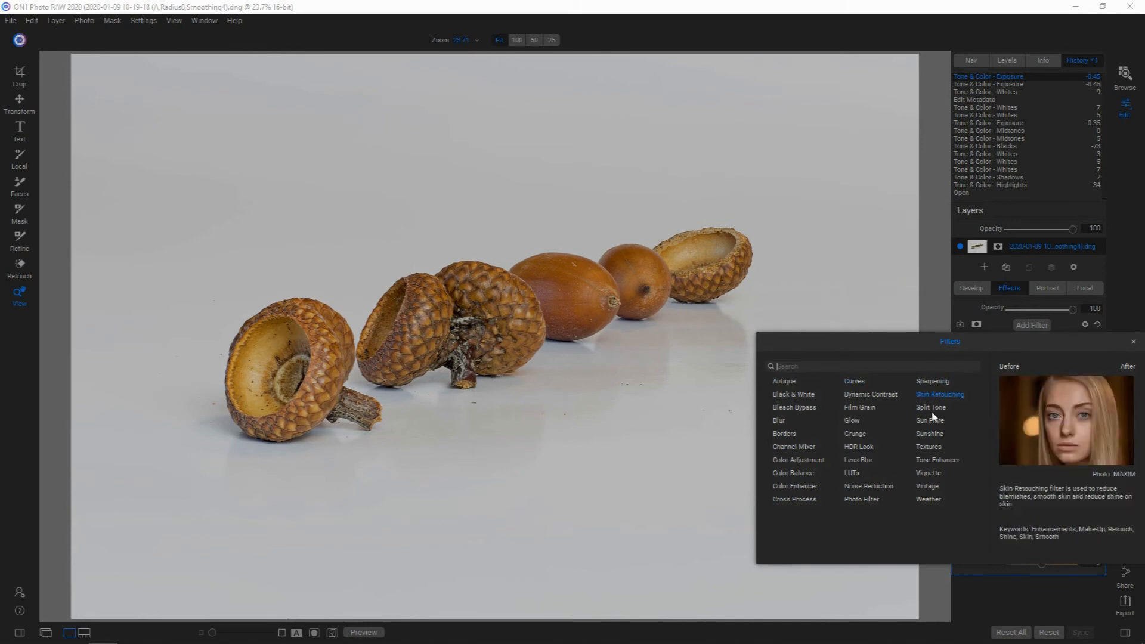
pyautogui.click(864, 395)
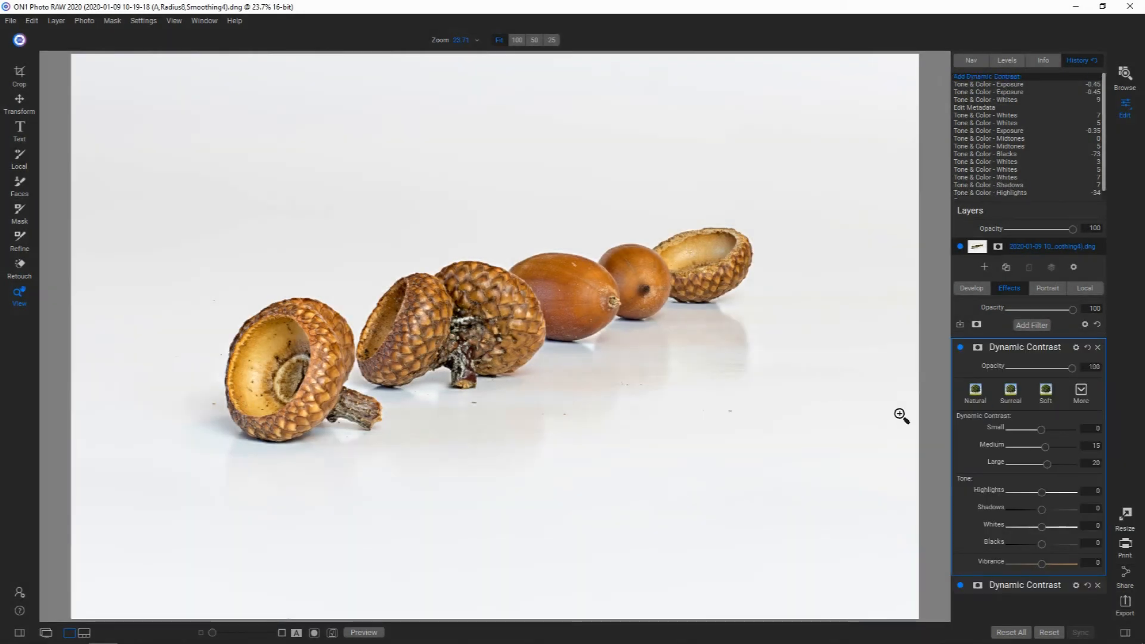
pyautogui.click(976, 398)
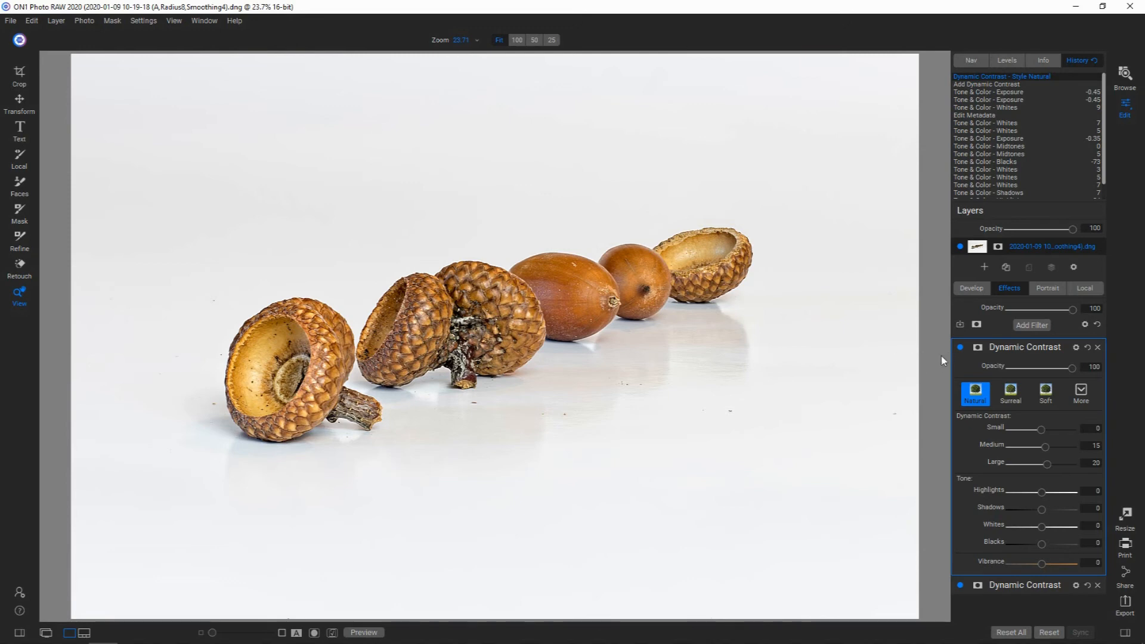
# Set the upper Dynamic Contrast filter's opacity to 49, comparing the image with the filter off and on
pyautogui.click(959, 349)
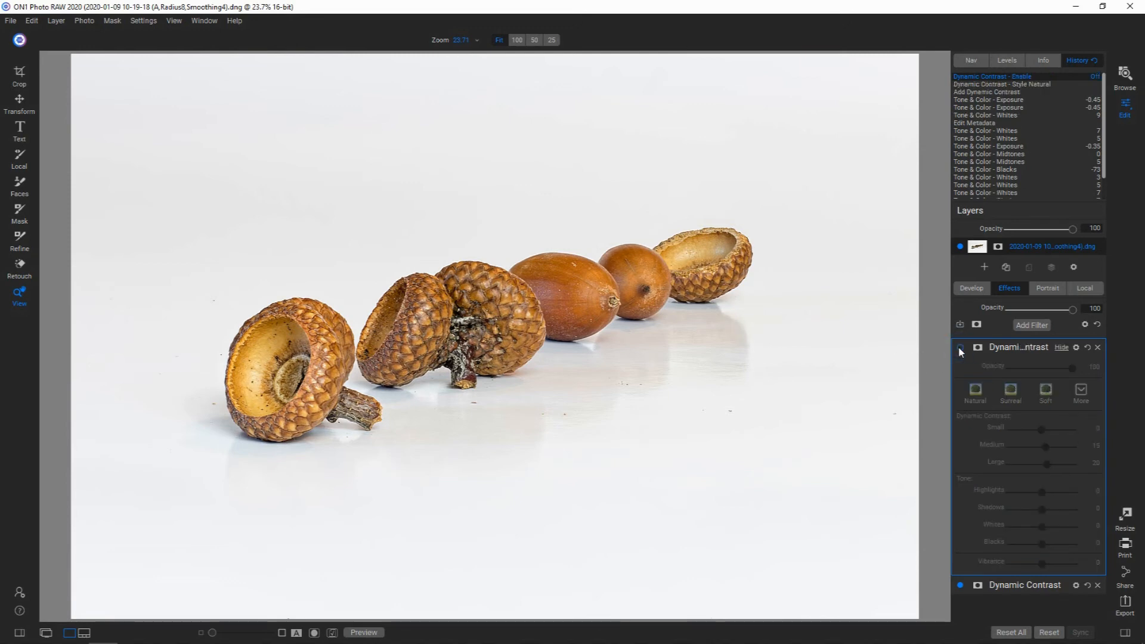
pyautogui.click(960, 348)
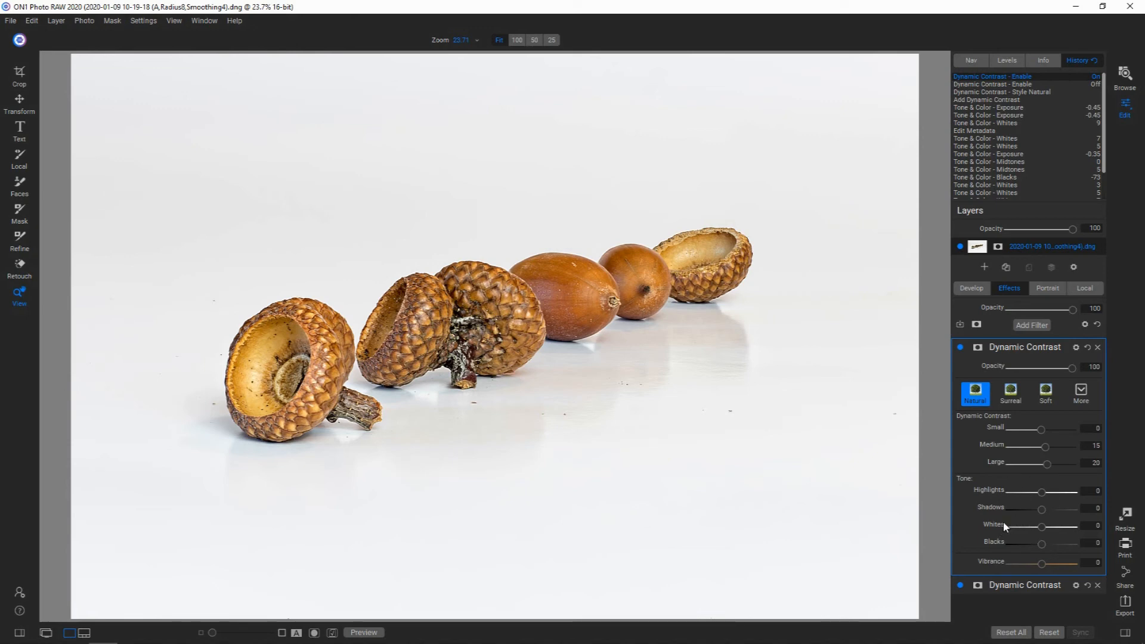
pyautogui.click(1071, 367)
pyautogui.moveTo(1072, 370); pyautogui.dragTo(1041, 379)
pyautogui.click(960, 347)
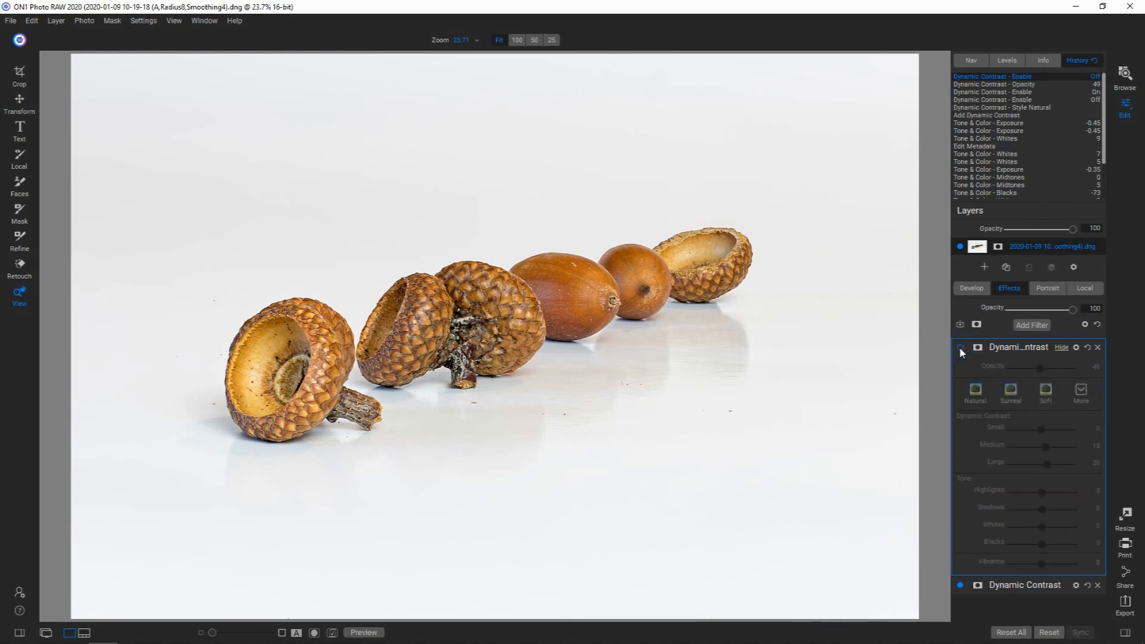
pyautogui.click(960, 348)
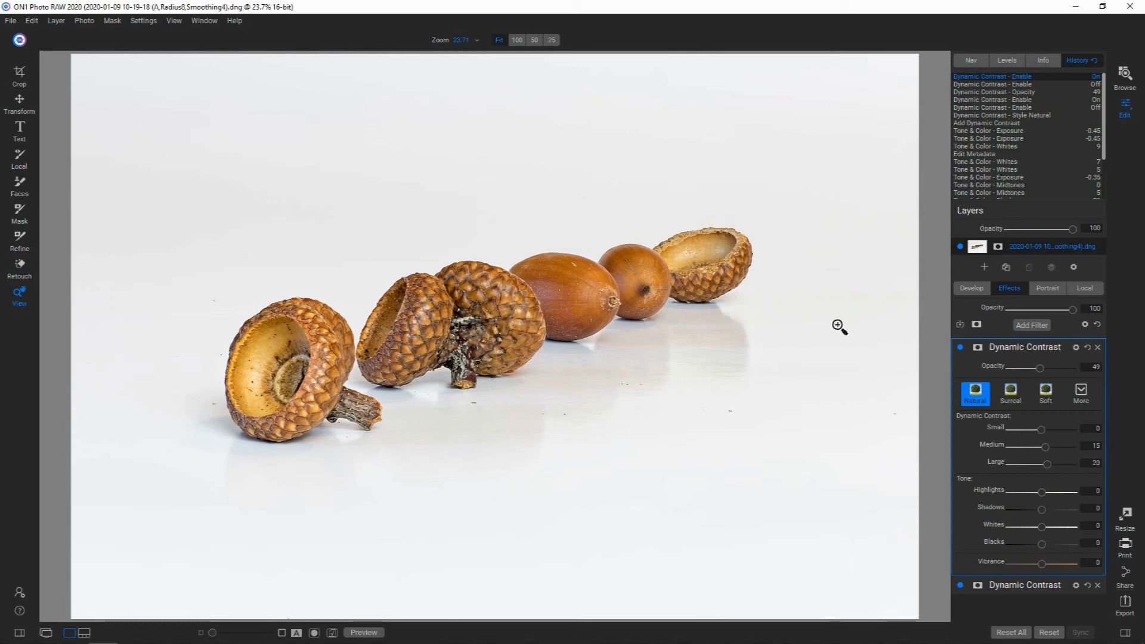
# Start a 2x3 crop on the acorn image and tighten the frame around the acorns on all sides
pyautogui.click(971, 288)
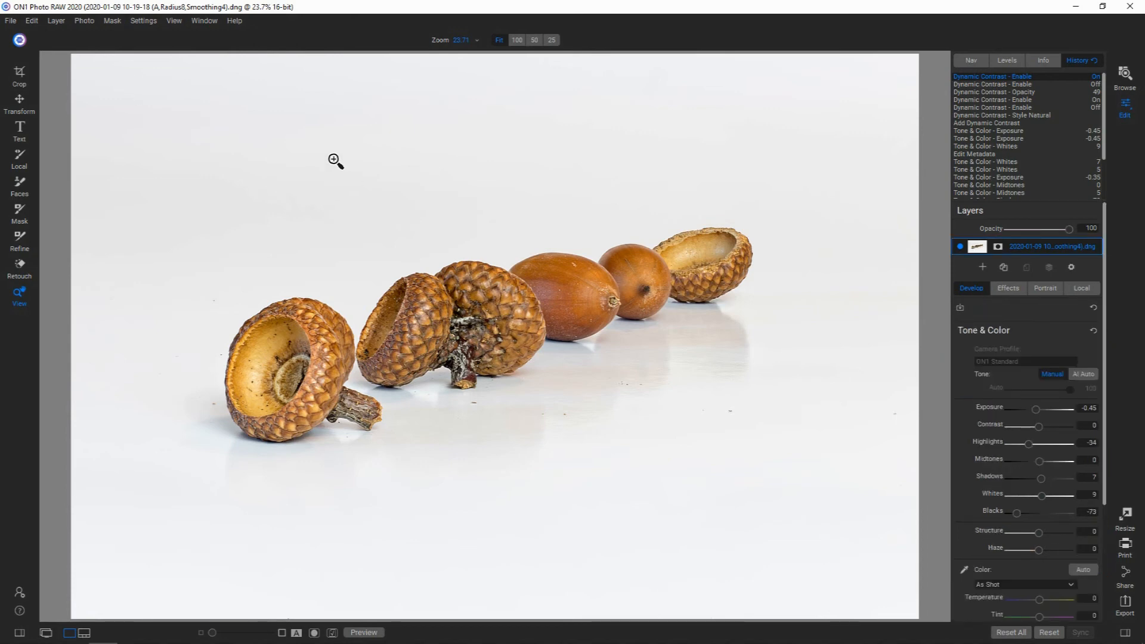
pyautogui.click(19, 76)
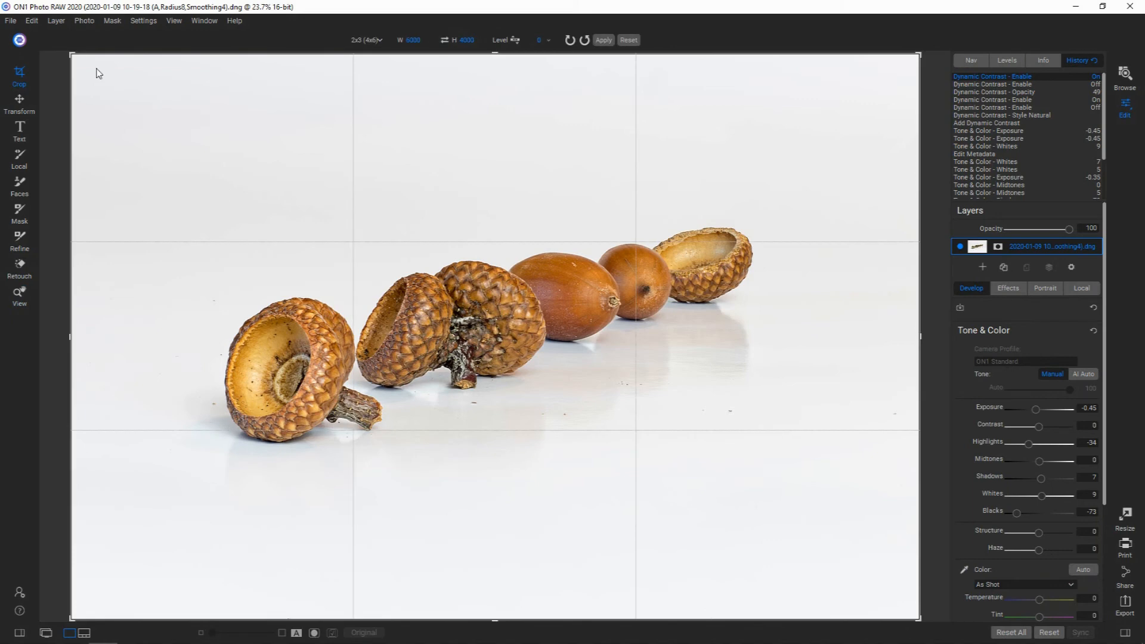
pyautogui.moveTo(74, 55); pyautogui.dragTo(98, 91)
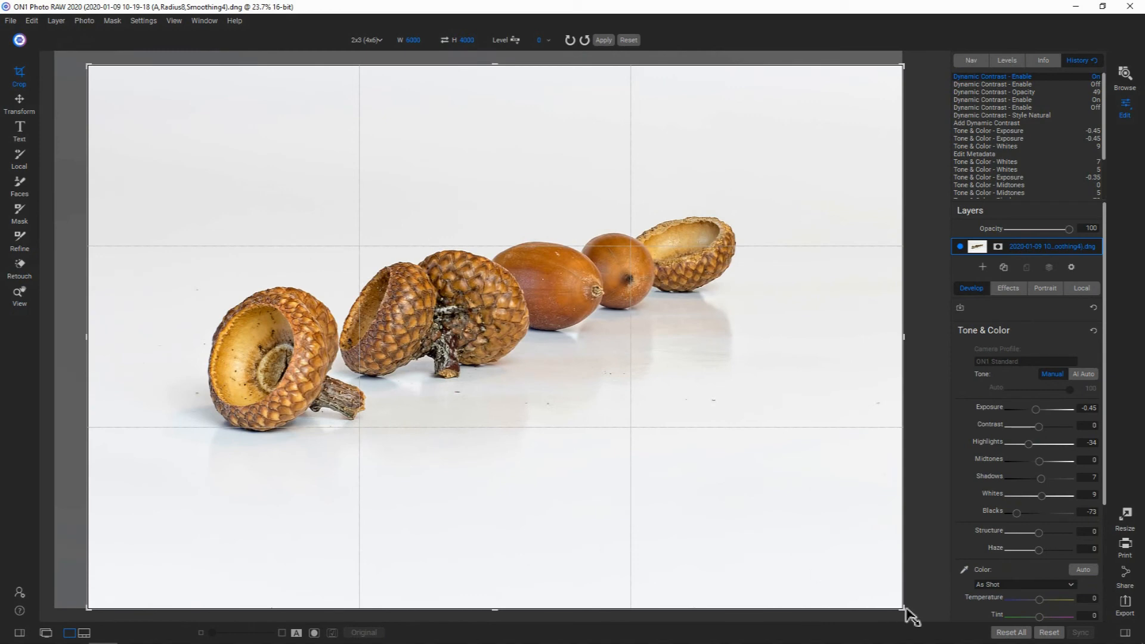
pyautogui.moveTo(905, 608); pyautogui.dragTo(858, 594)
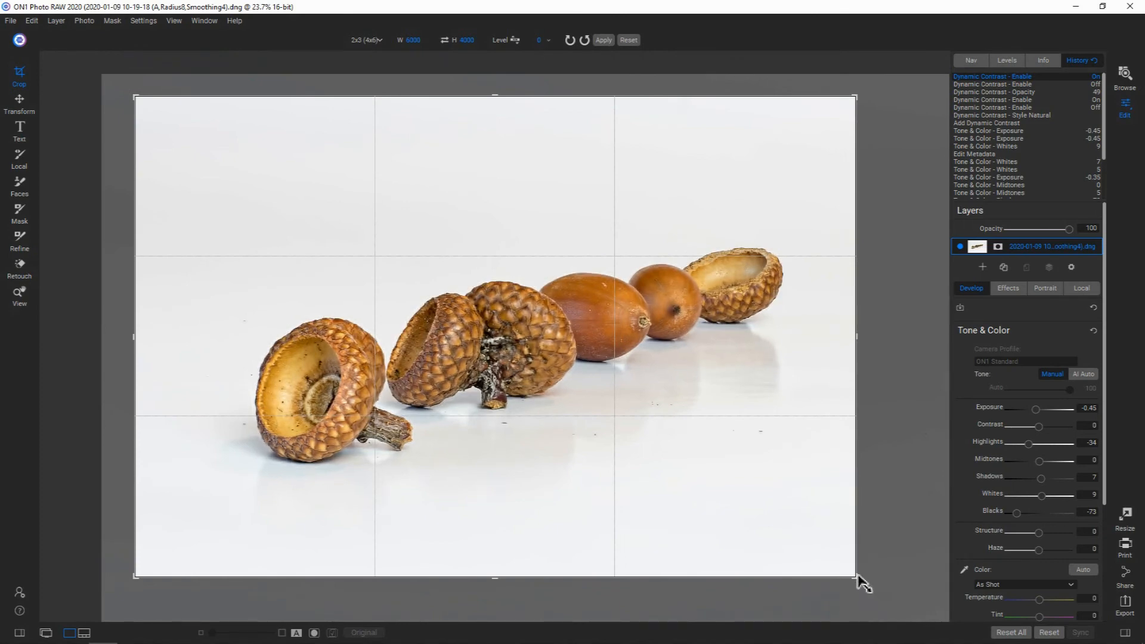
pyautogui.moveTo(859, 582); pyautogui.dragTo(864, 587)
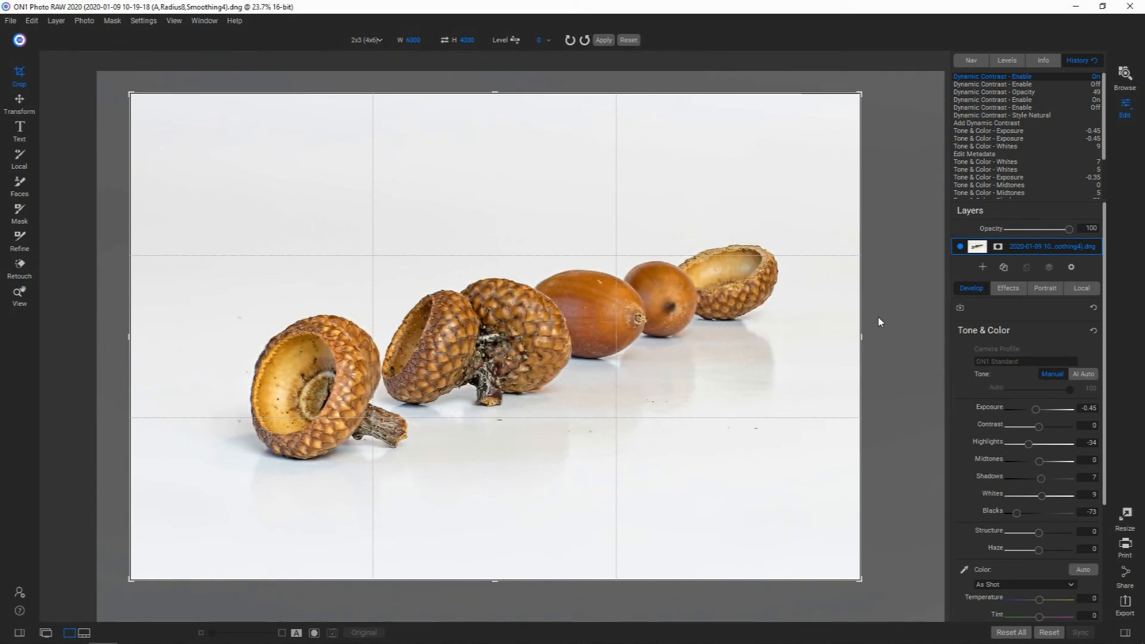
# Rotate the image within the crop to about -4 degrees, reposition the acorns in the frame and apply the crop
pyautogui.moveTo(885, 335); pyautogui.dragTo(887, 339)
pyautogui.moveTo(887, 330); pyautogui.dragTo(887, 311)
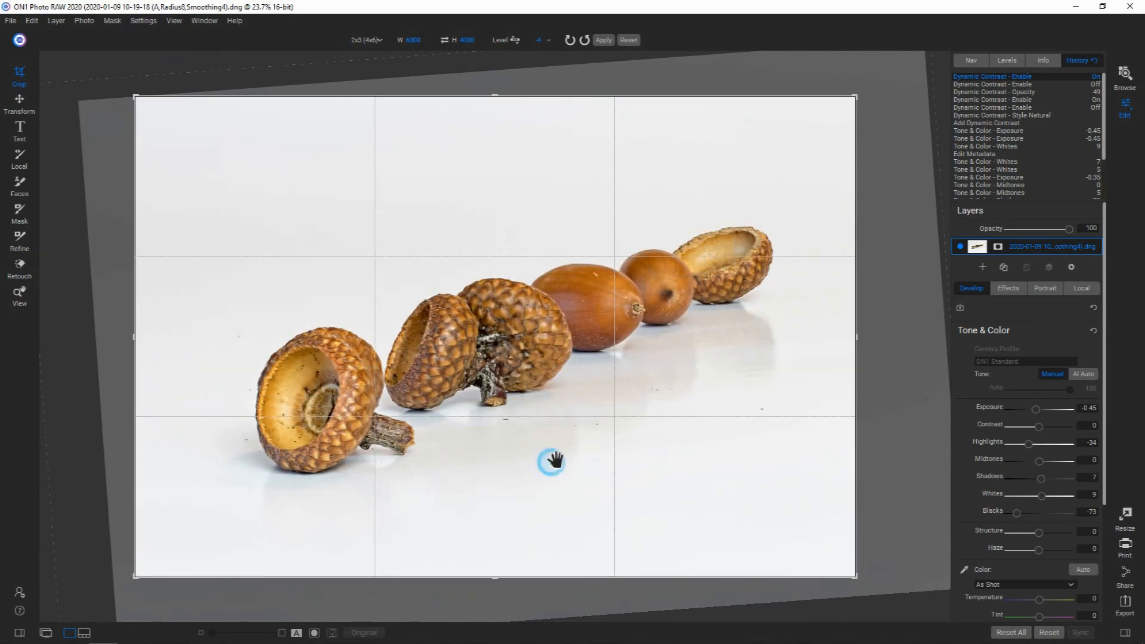
pyautogui.moveTo(551, 453); pyautogui.dragTo(568, 456)
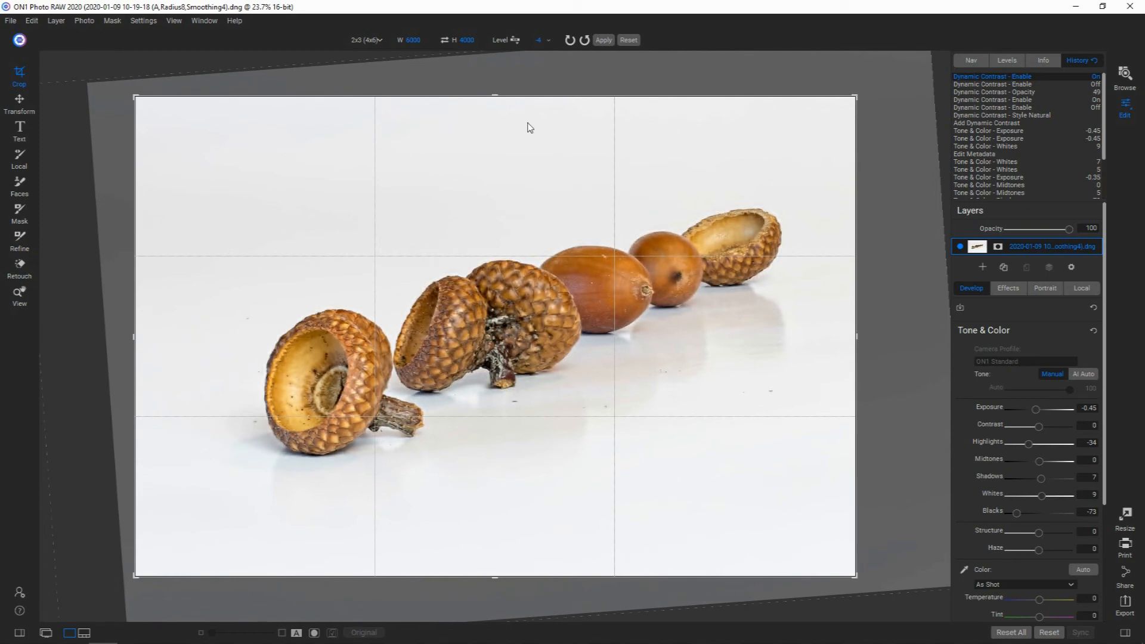
pyautogui.click(603, 42)
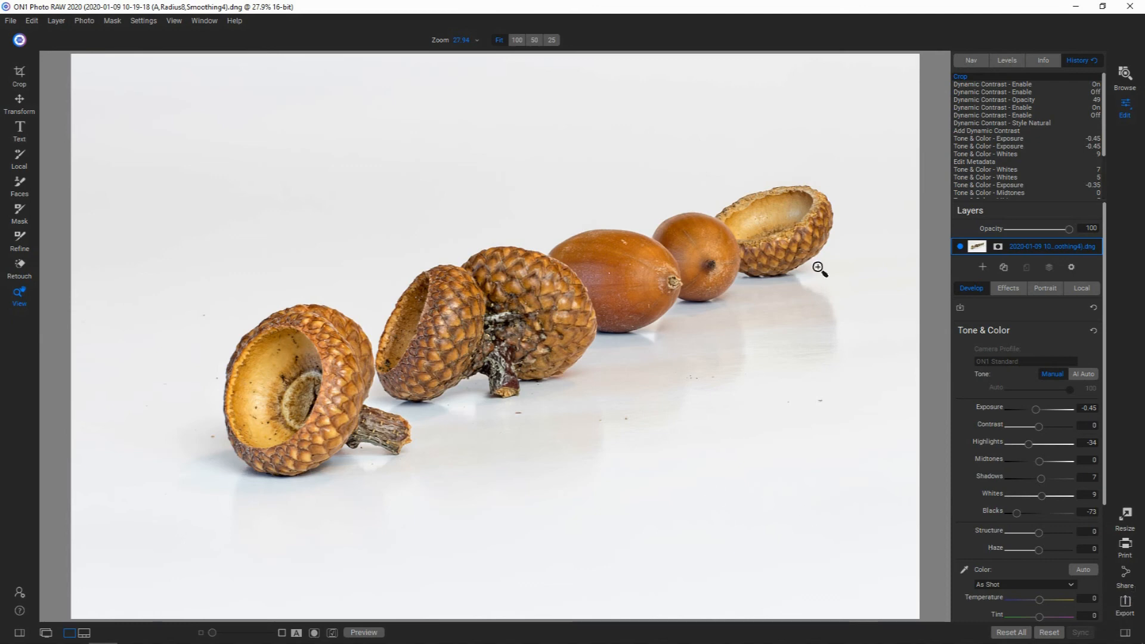
# Return to Browse, check the cropped acorn image at 100% and open its export settings
pyautogui.click(1126, 74)
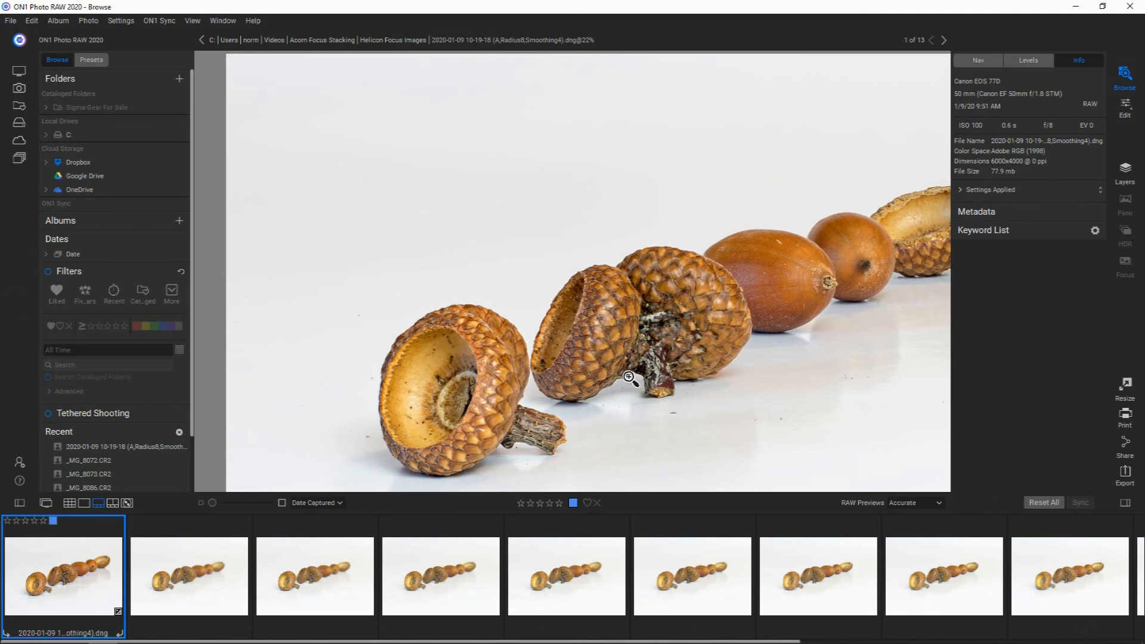
pyautogui.click(624, 377)
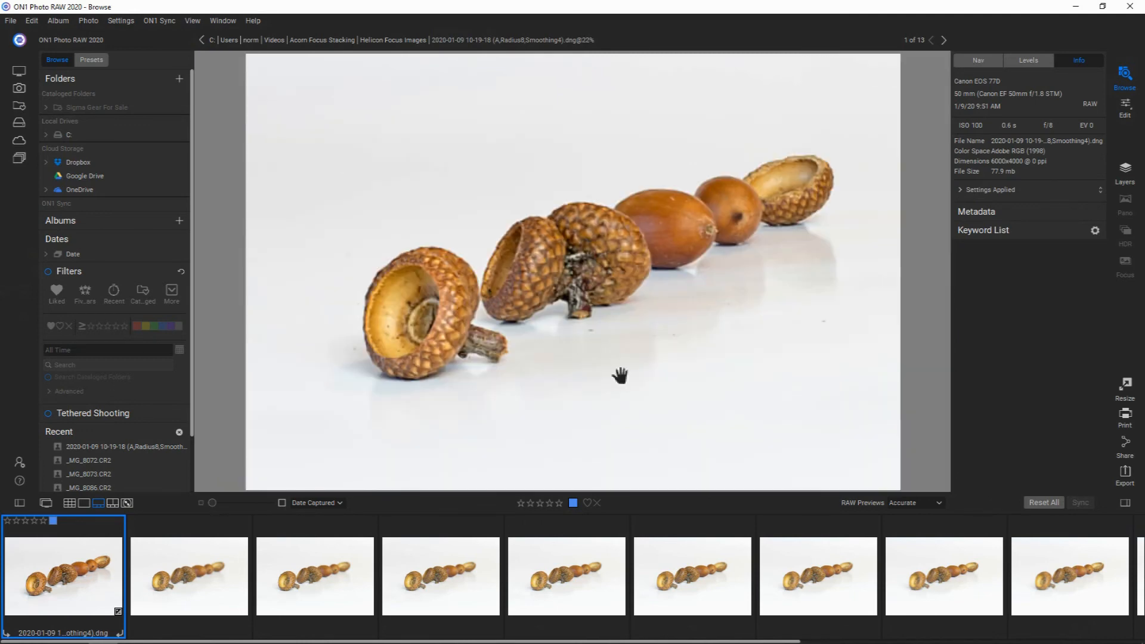
pyautogui.click(620, 375)
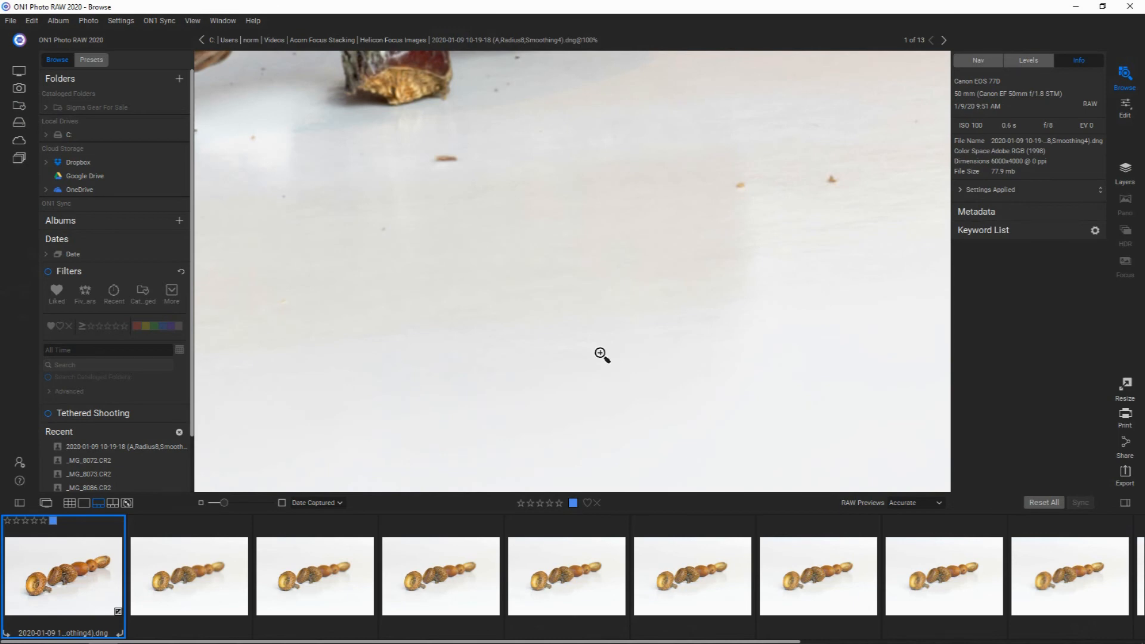
pyautogui.hotkey('ctrl', '0')
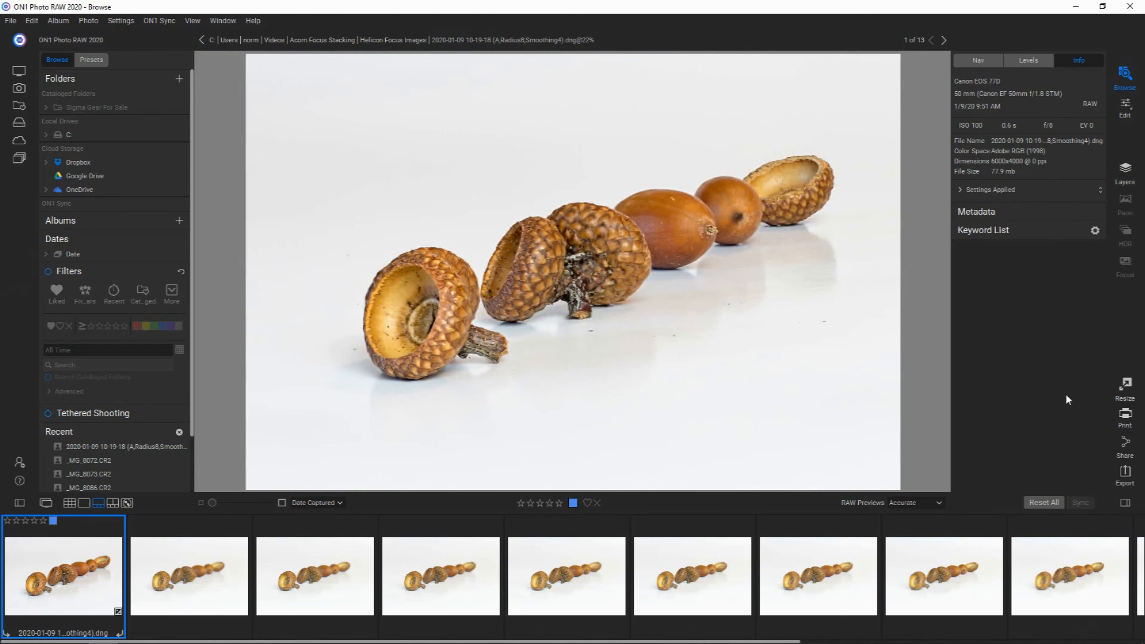
pyautogui.click(1126, 474)
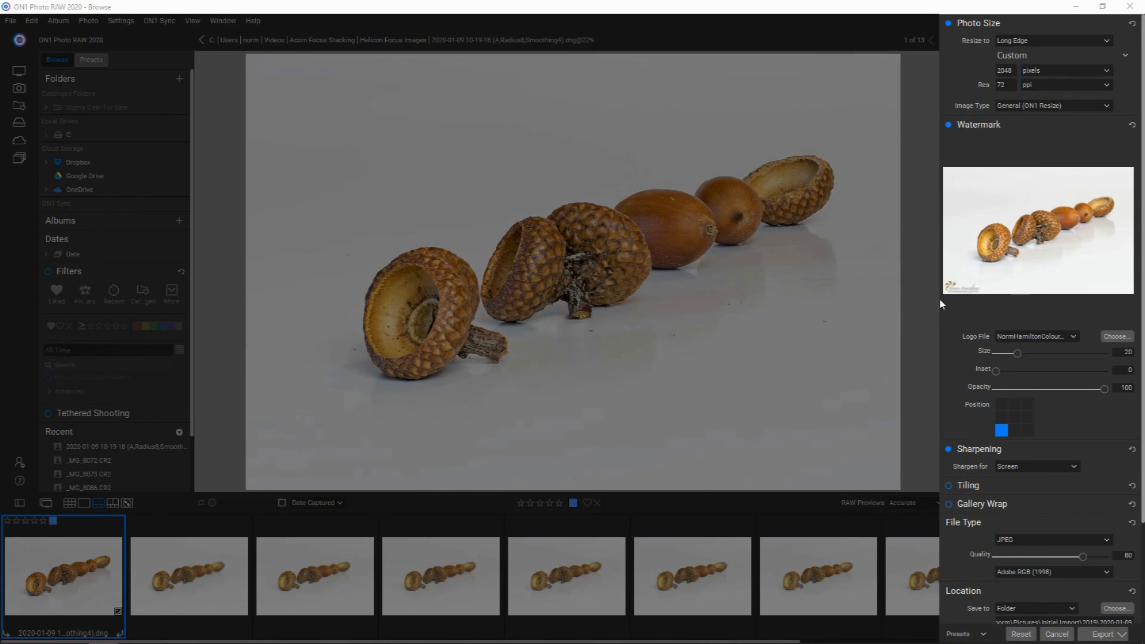
# Review the export's image type and sharpening options, keeping General (ON1 Resize) and Screen
pyautogui.click(1005, 71)
pyautogui.click(1107, 105)
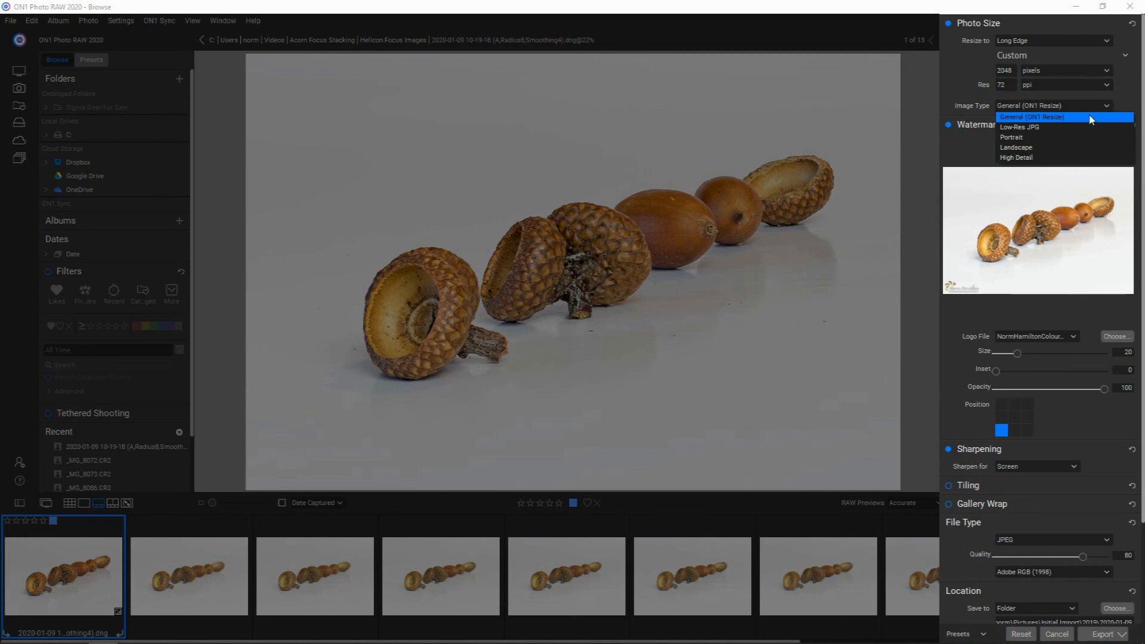
pyautogui.click(1022, 117)
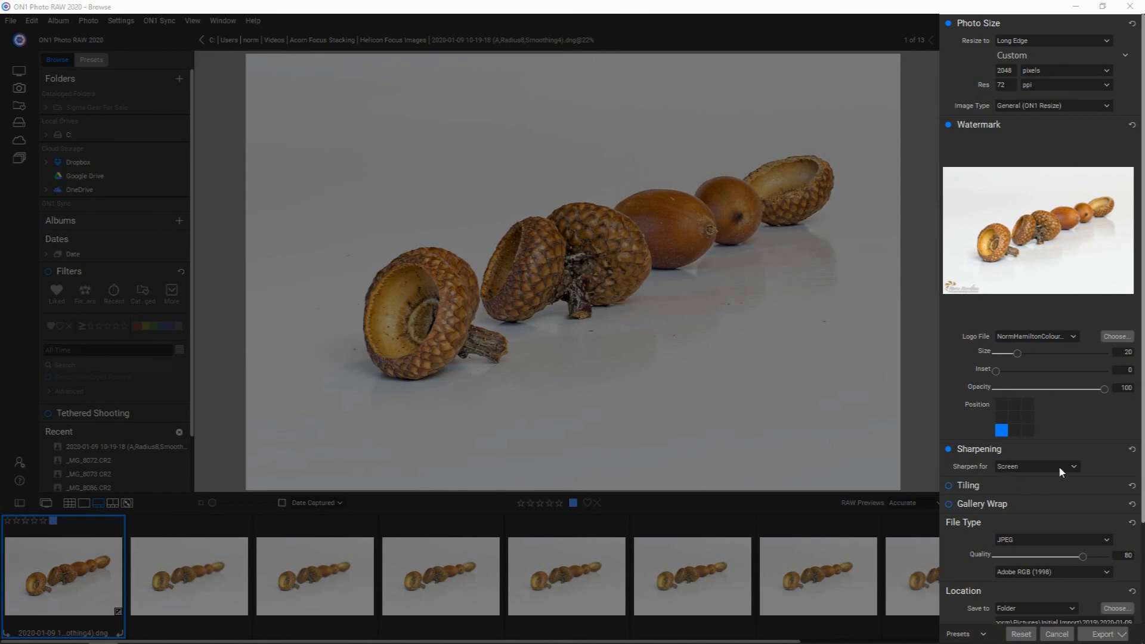
pyautogui.click(1074, 466)
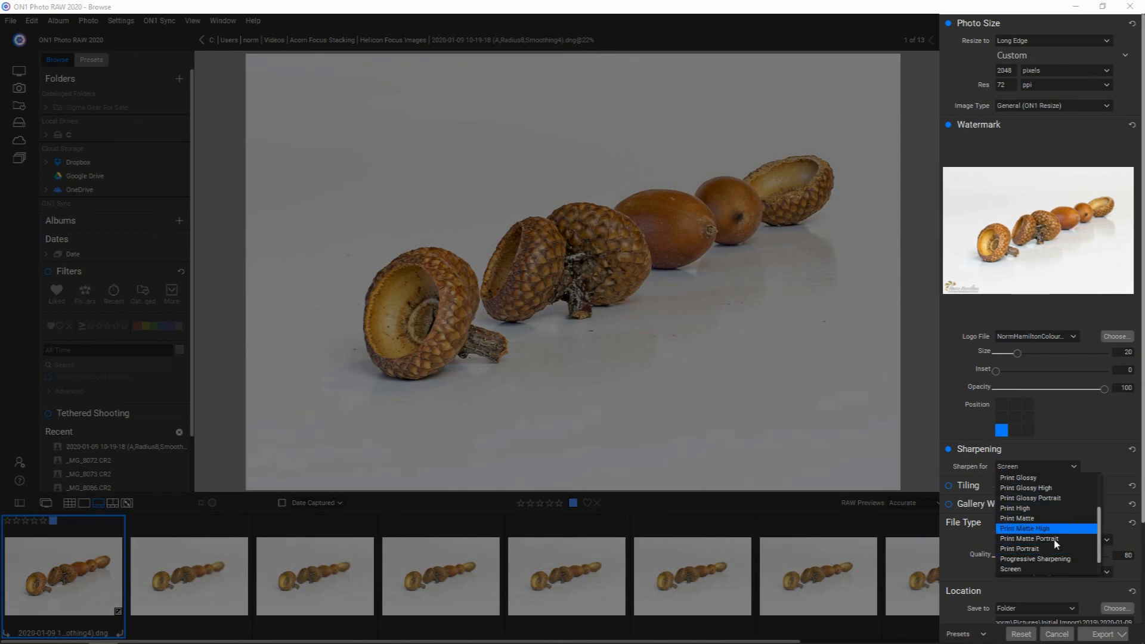
pyautogui.click(1074, 467)
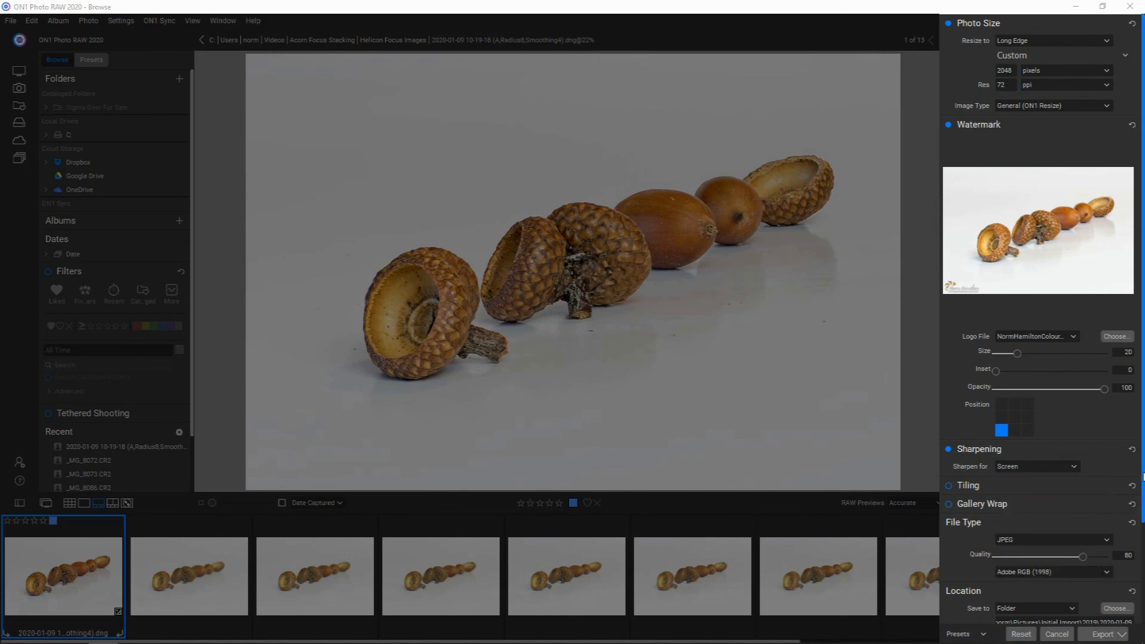
# Set the export location to the Helicon Focus Images folder inside Acorn Focus Stacking in Videos
pyautogui.moveTo(1141, 474); pyautogui.dragTo(1140, 587)
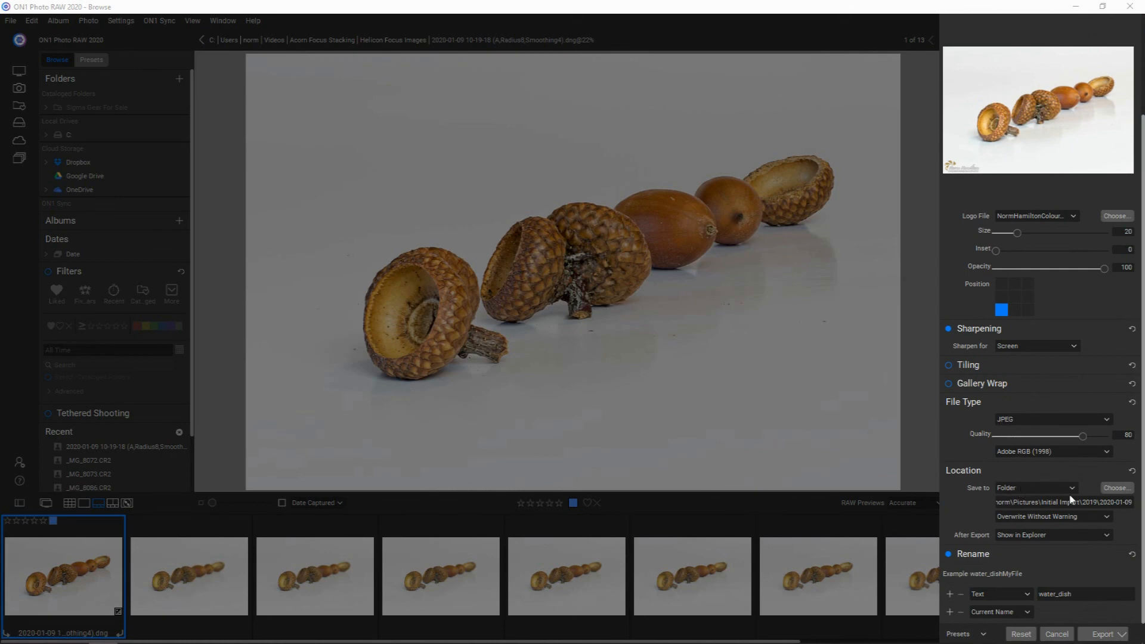
pyautogui.click(1110, 488)
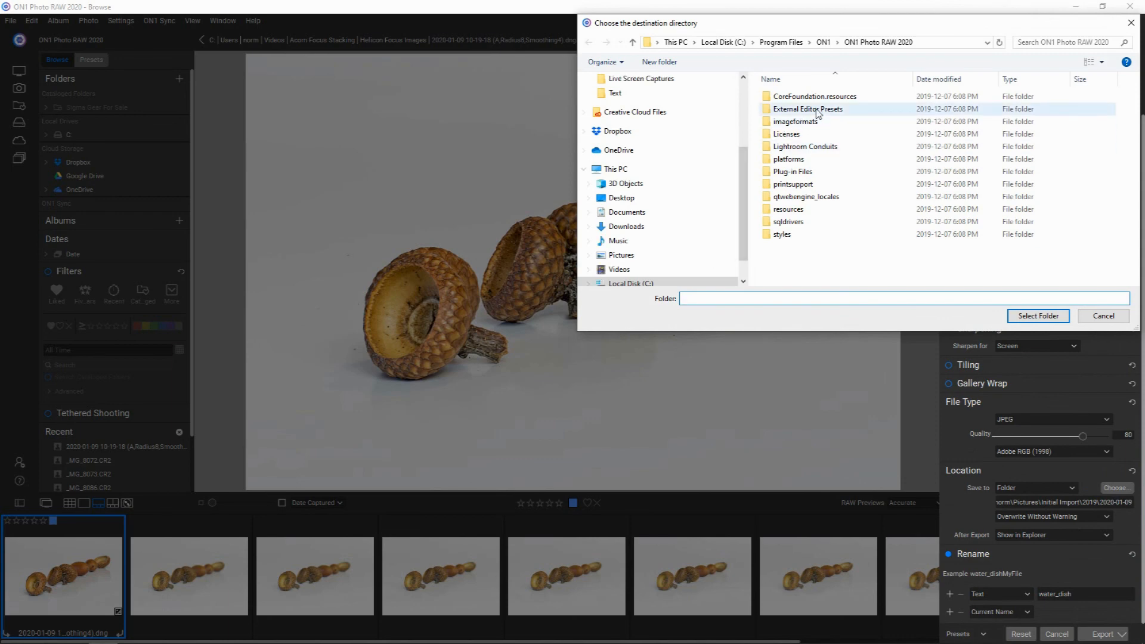
pyautogui.click(621, 254)
pyautogui.scroll(-1, 742, 226)
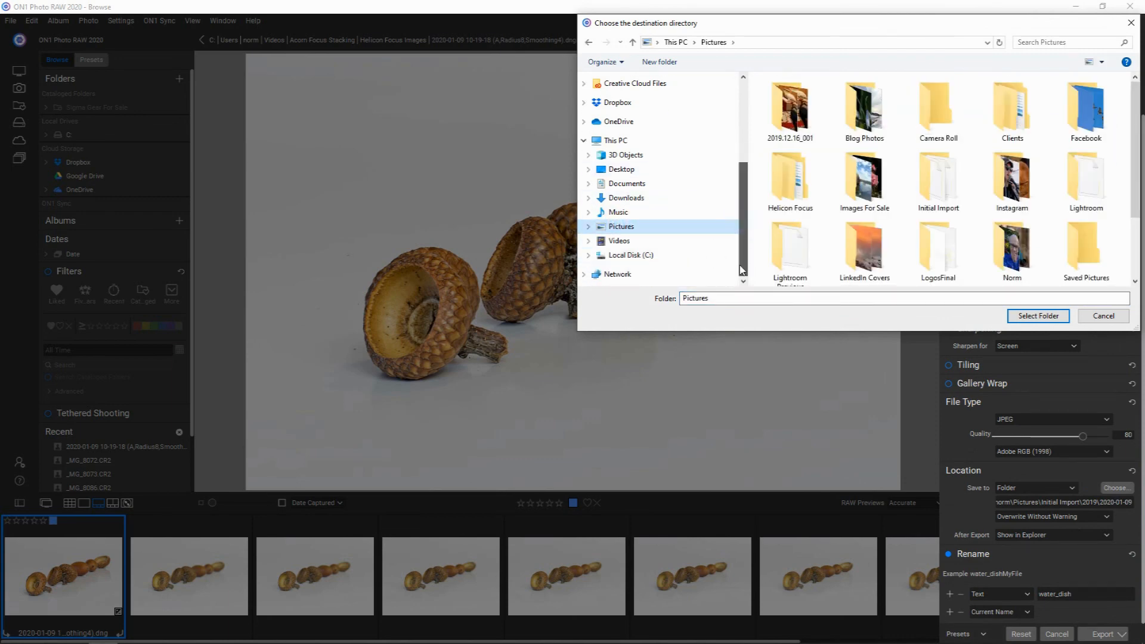
pyautogui.click(619, 241)
pyautogui.click(786, 122)
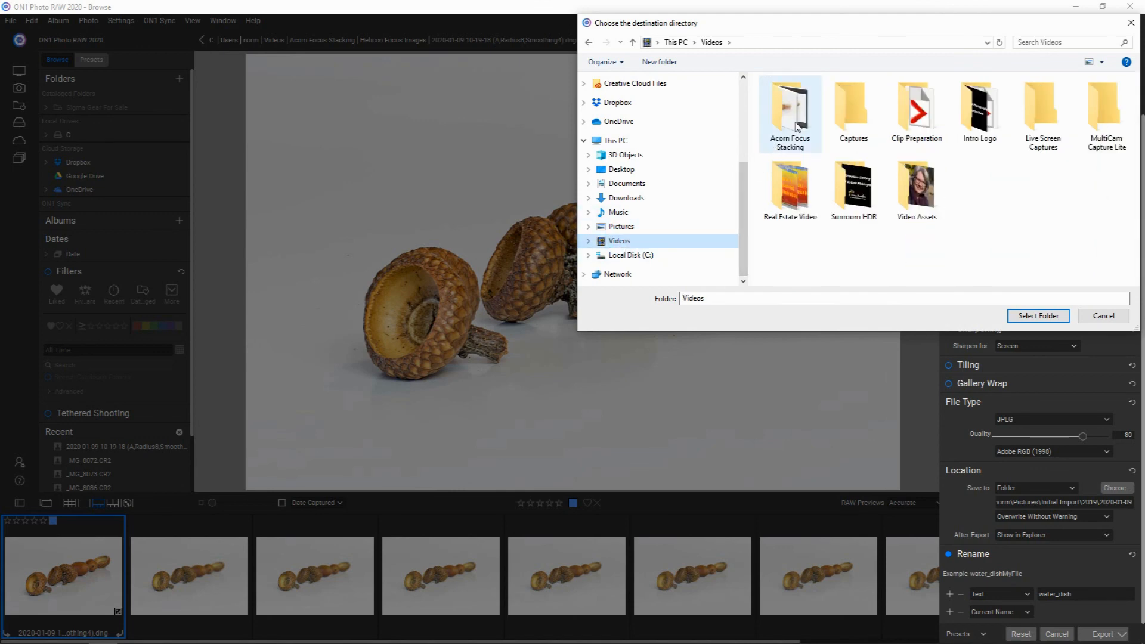
pyautogui.doubleClick(786, 122)
pyautogui.click(788, 127)
pyautogui.doubleClick(789, 127)
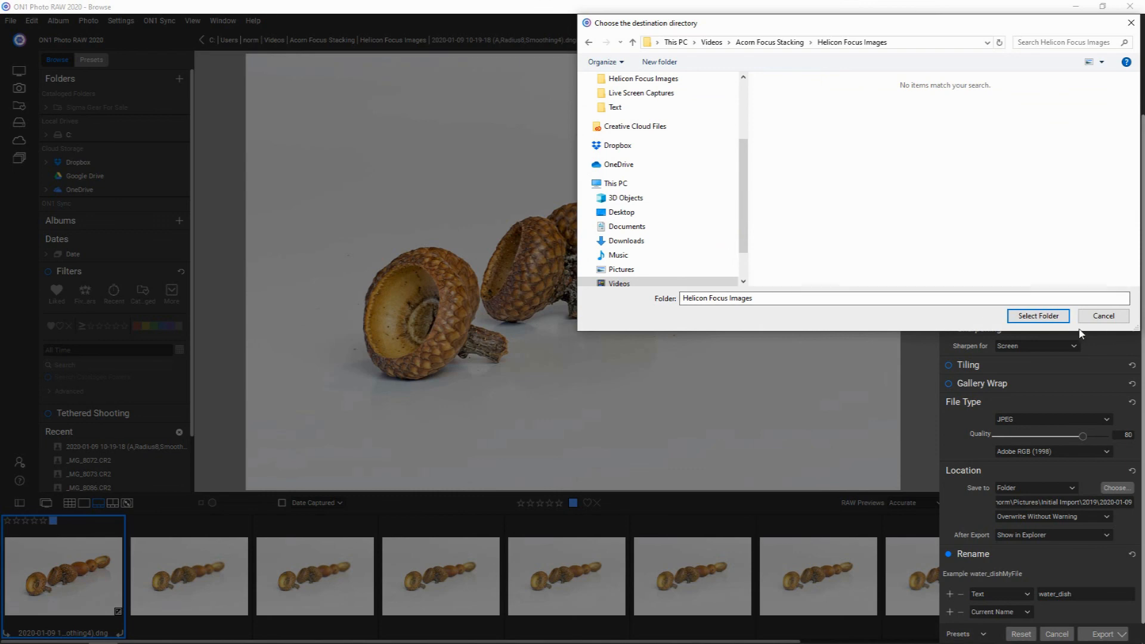
pyautogui.click(1019, 316)
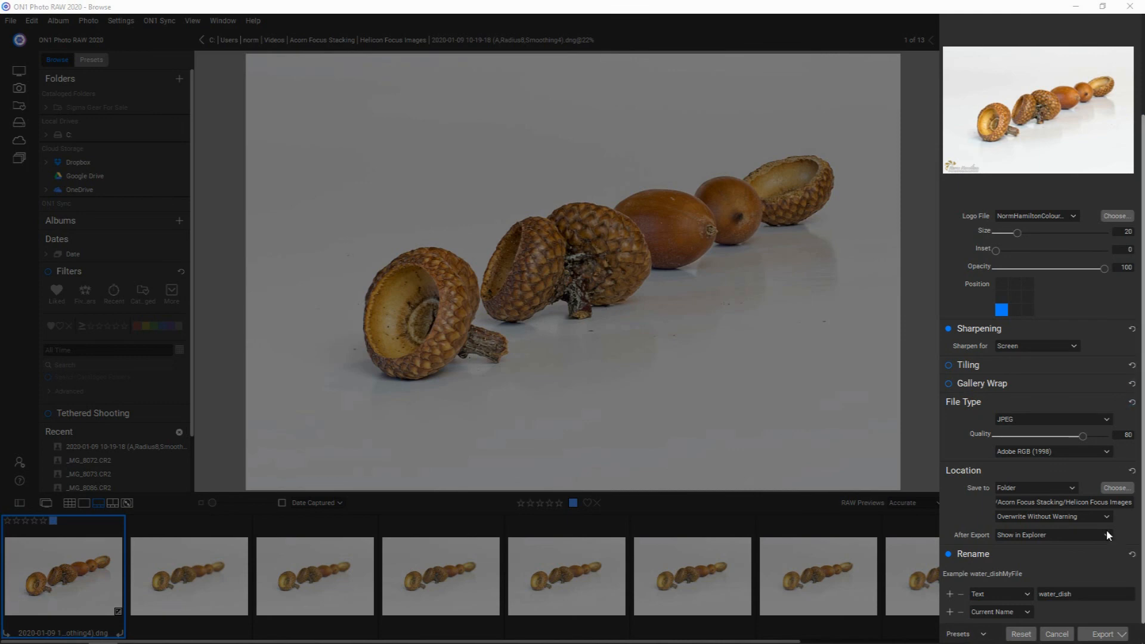
# Set the export's rename text to acorn_stacking and export the acorn image as a JPEG
pyautogui.doubleClick(1077, 593)
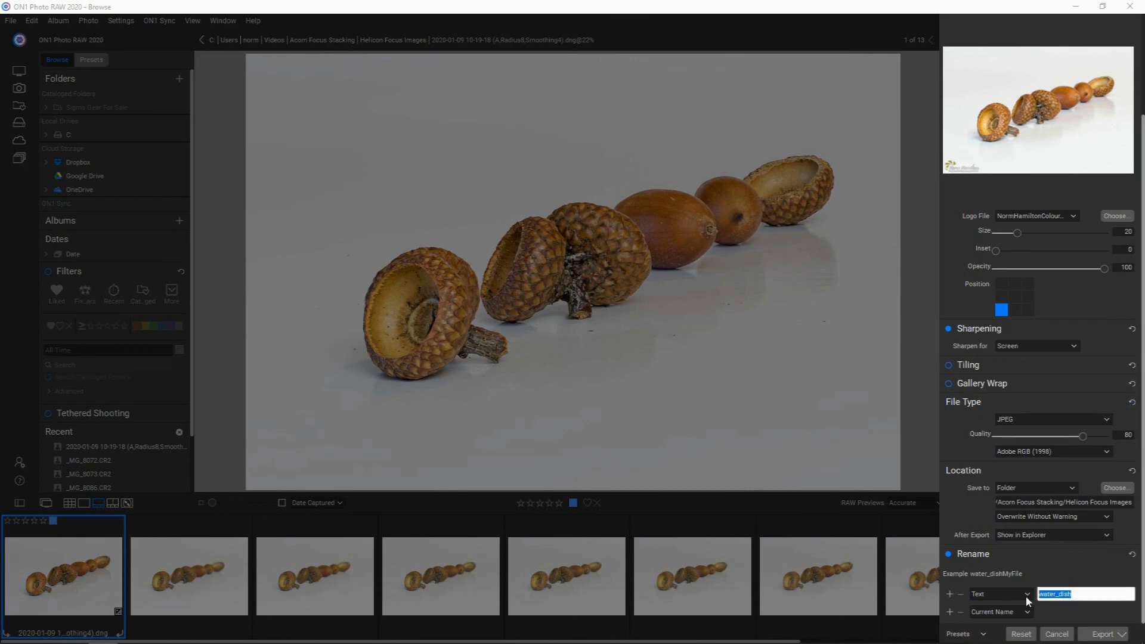
pyautogui.write('acorn_stacking')
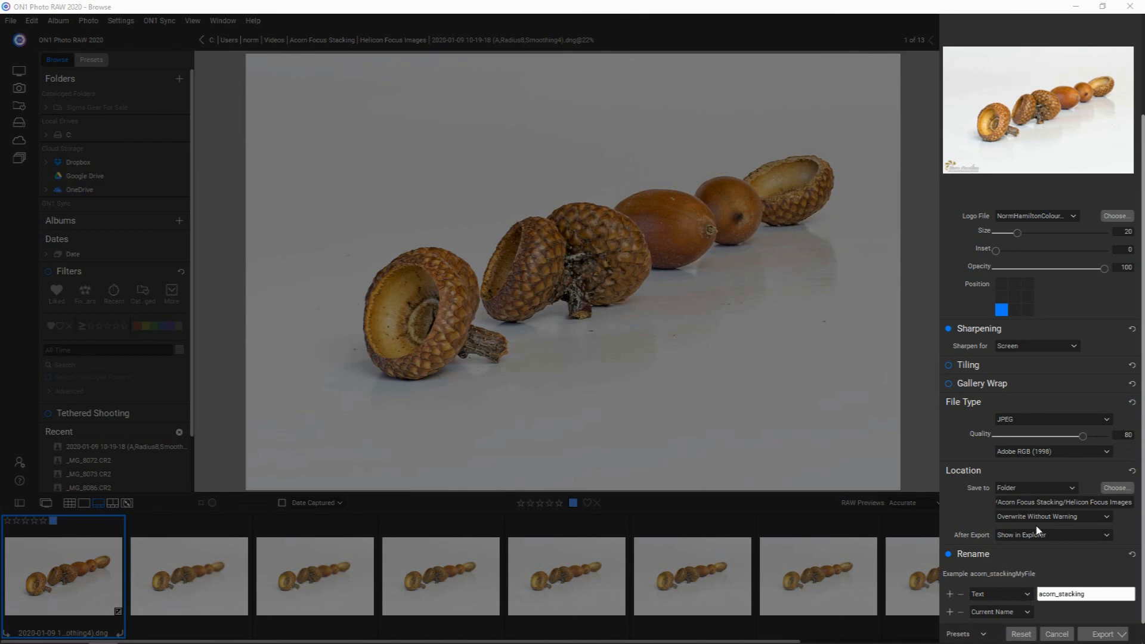
pyautogui.click(1113, 638)
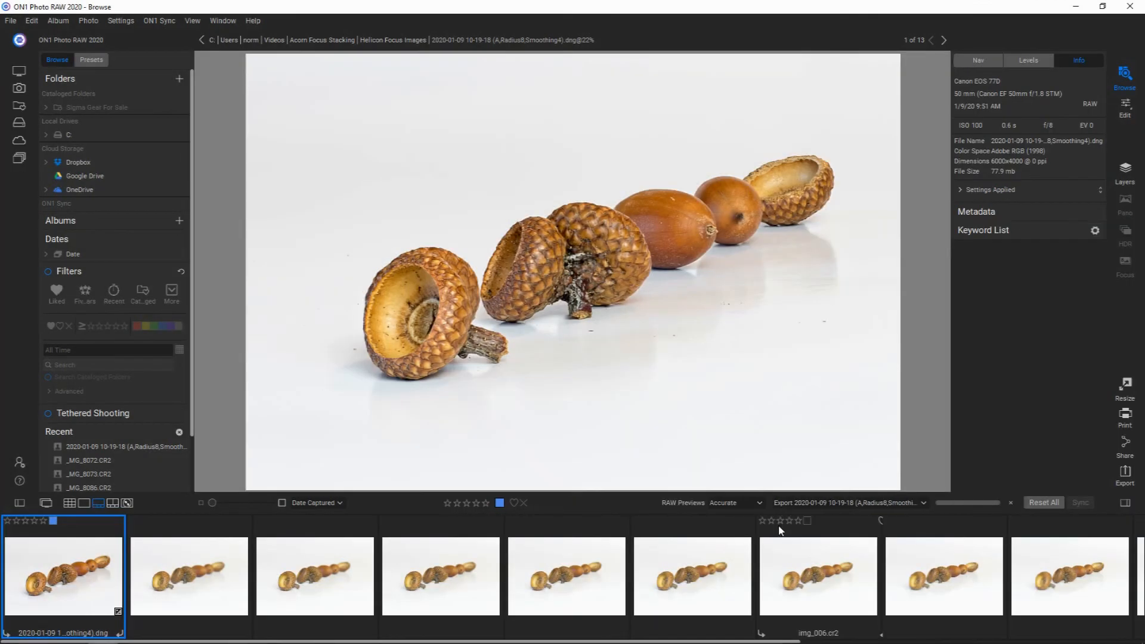